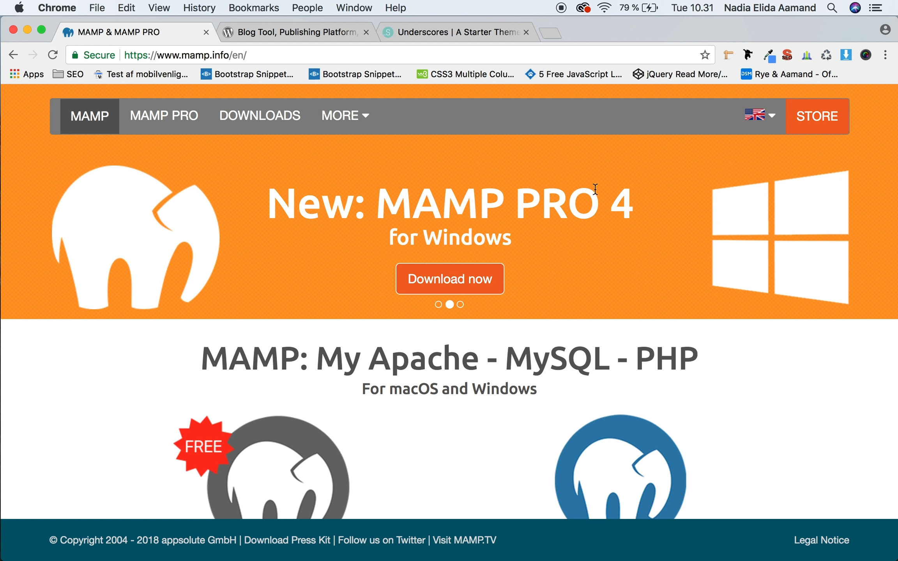
Step: Look over the WordPress.org and Underscores sites and the MAMP downloads page, and close the MAMP site
click(282, 32)
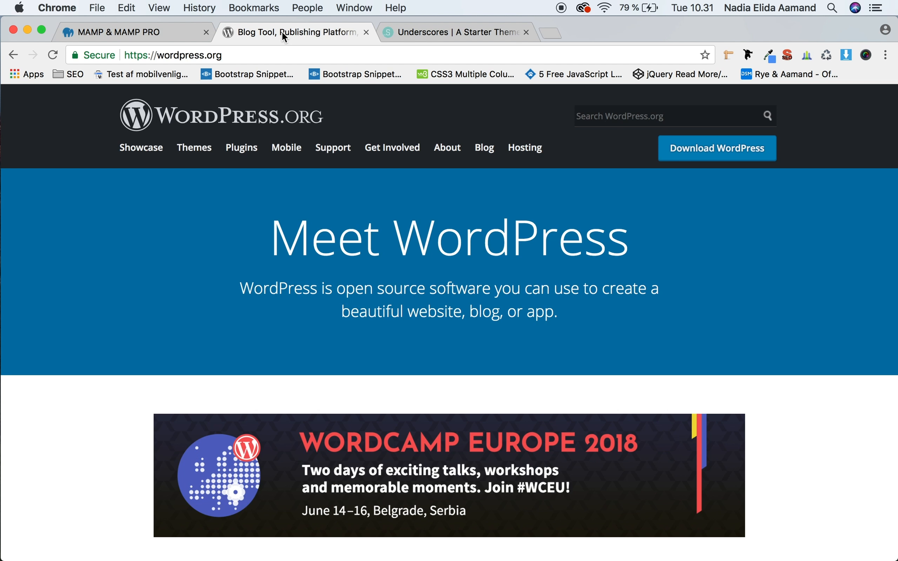
click(454, 31)
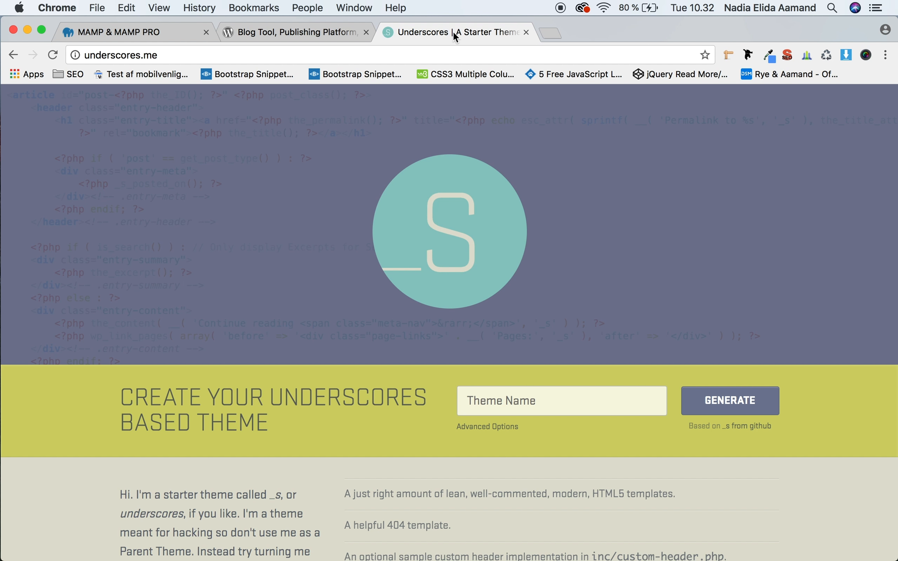
click(175, 30)
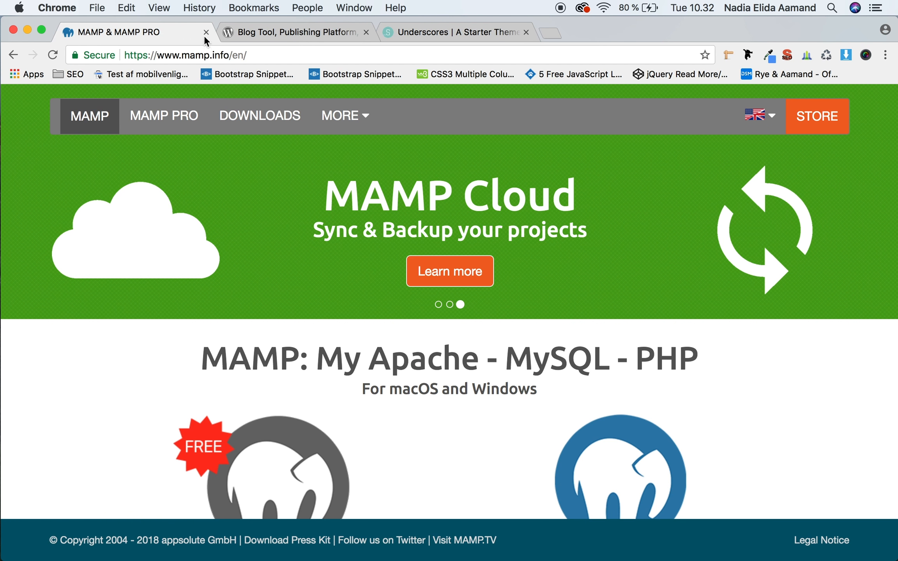
click(271, 126)
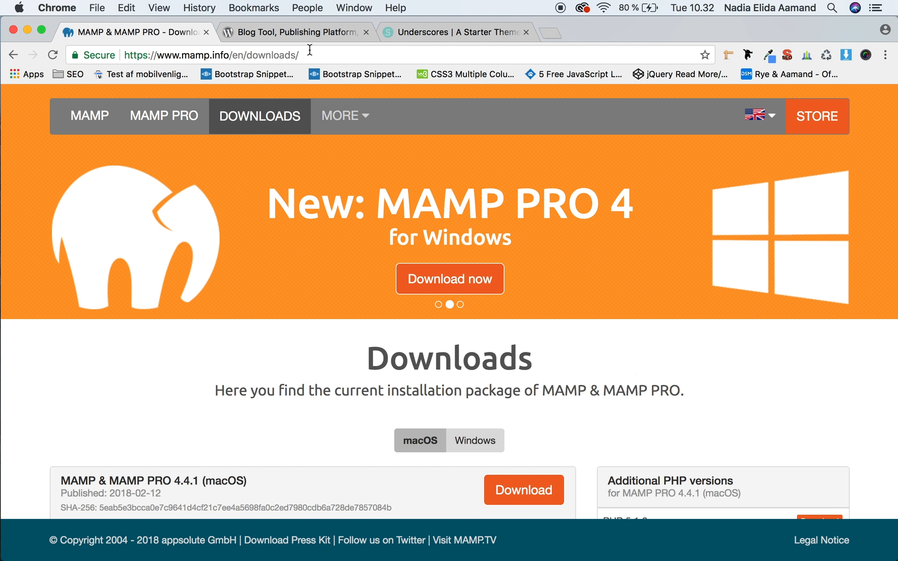
click(207, 32)
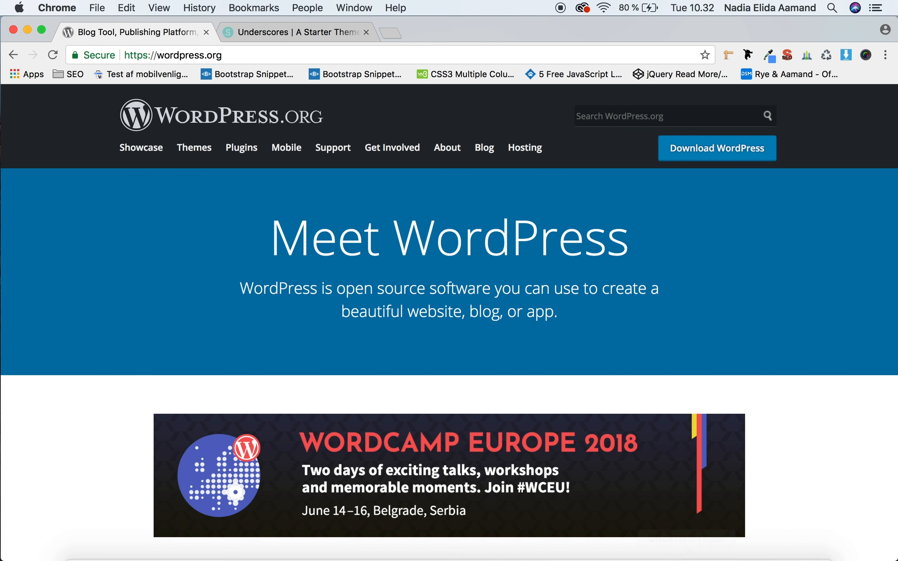
Step: Switch to MAMP, view its WebStart page on localhost, and close that page
click(788, 544)
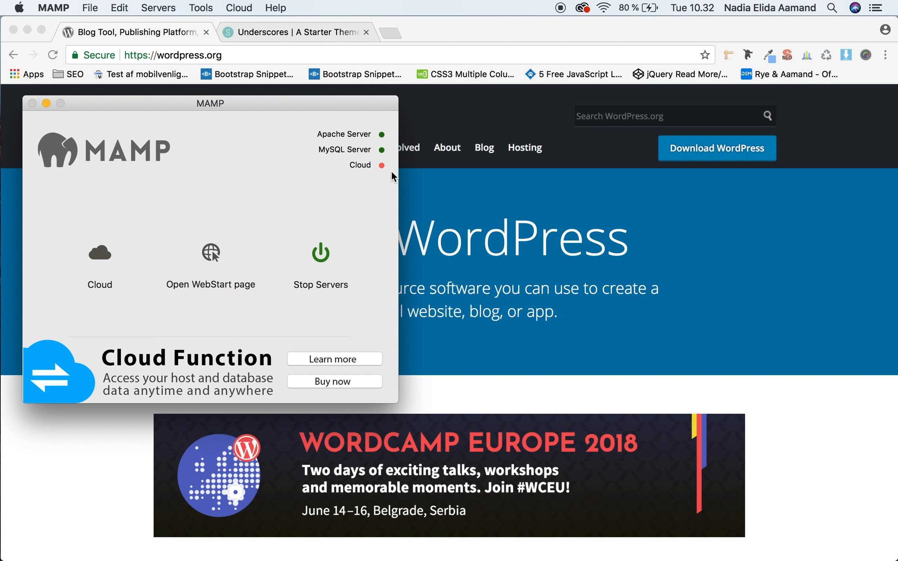
click(214, 254)
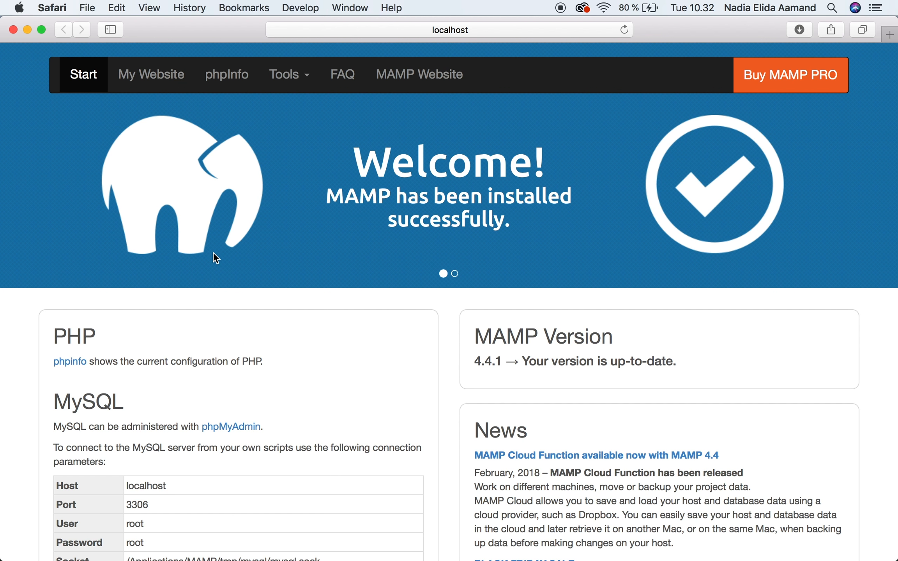
click(12, 30)
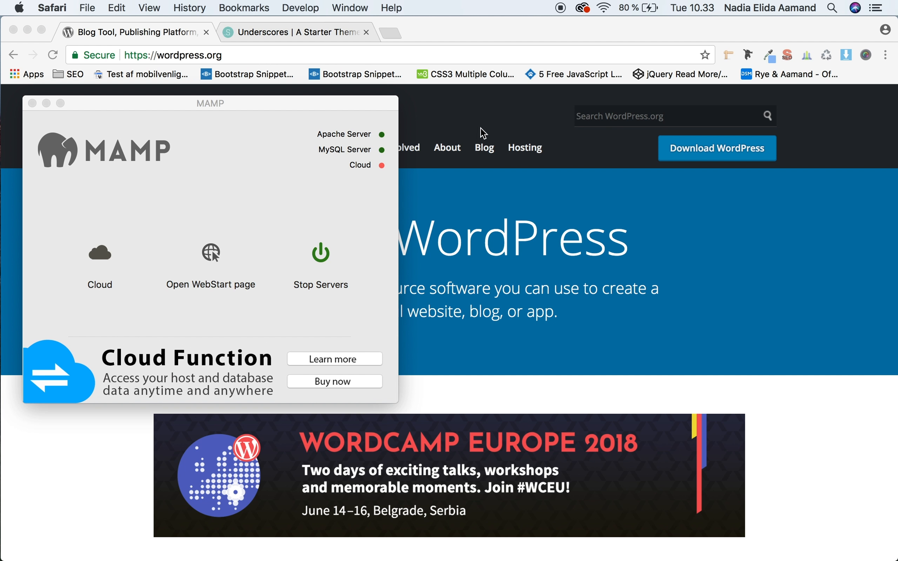
Step: Download WordPress 4.9.5 as a zip from WordPress.org in Chrome and extract the archive in Downloads
click(581, 161)
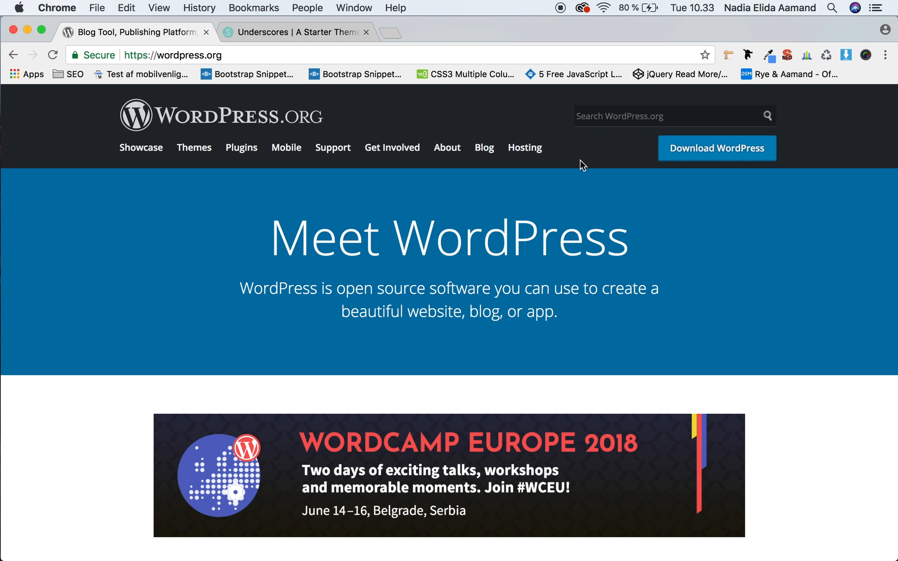
click(701, 156)
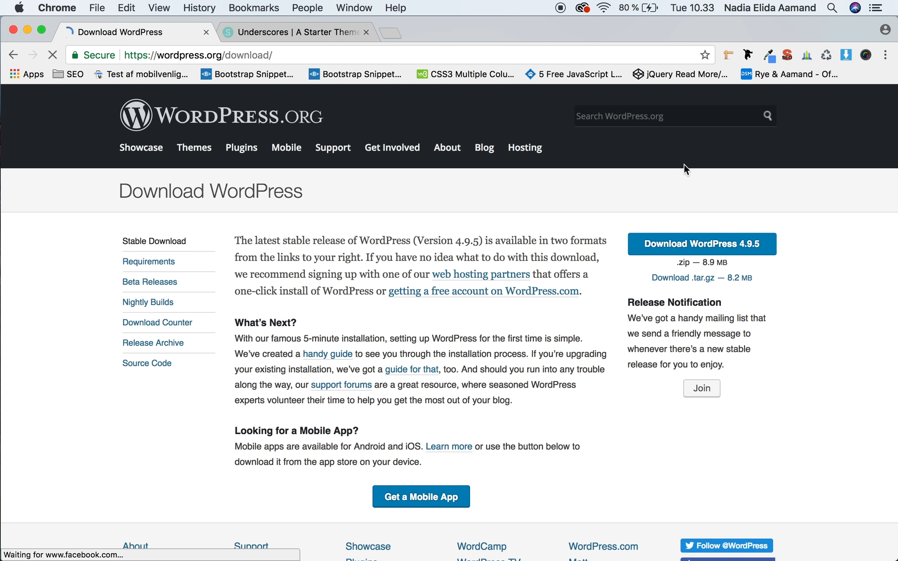
click(658, 243)
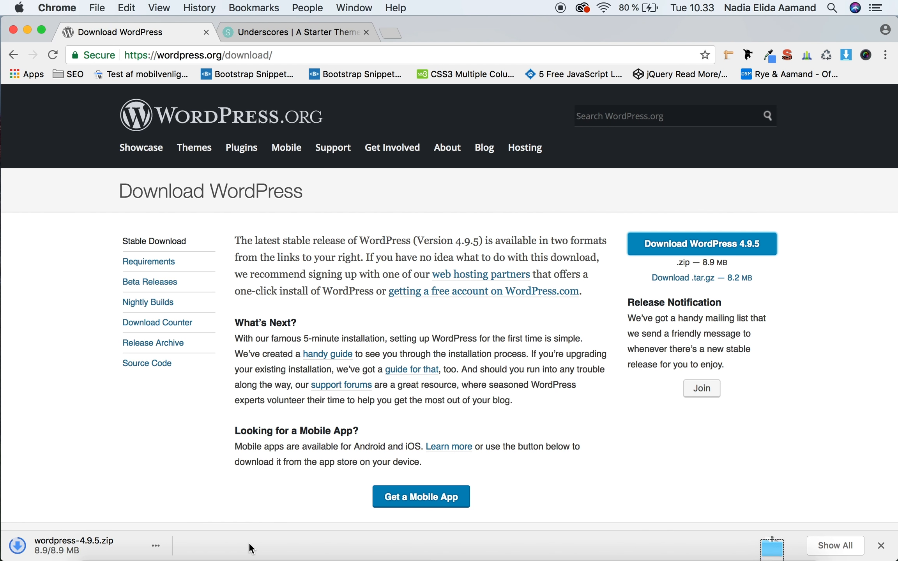
click(881, 546)
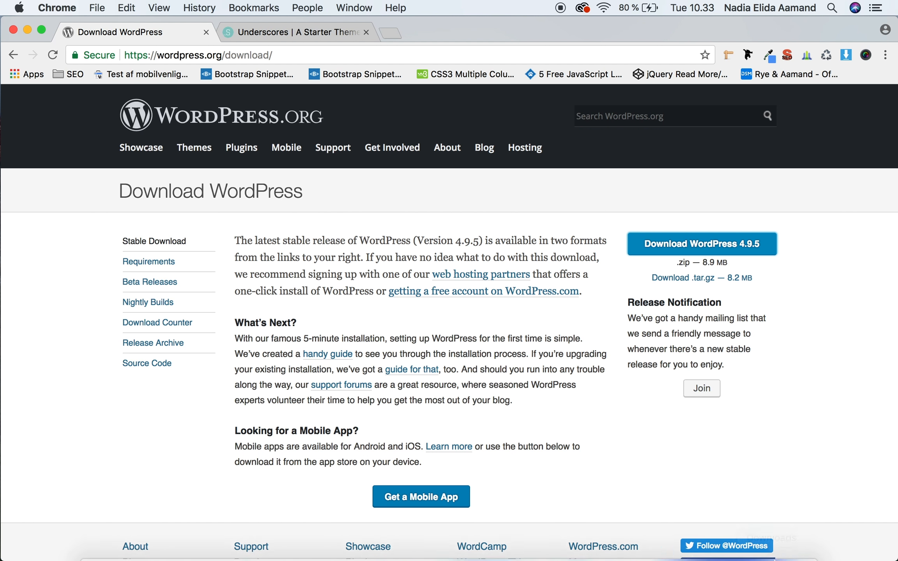
click(772, 543)
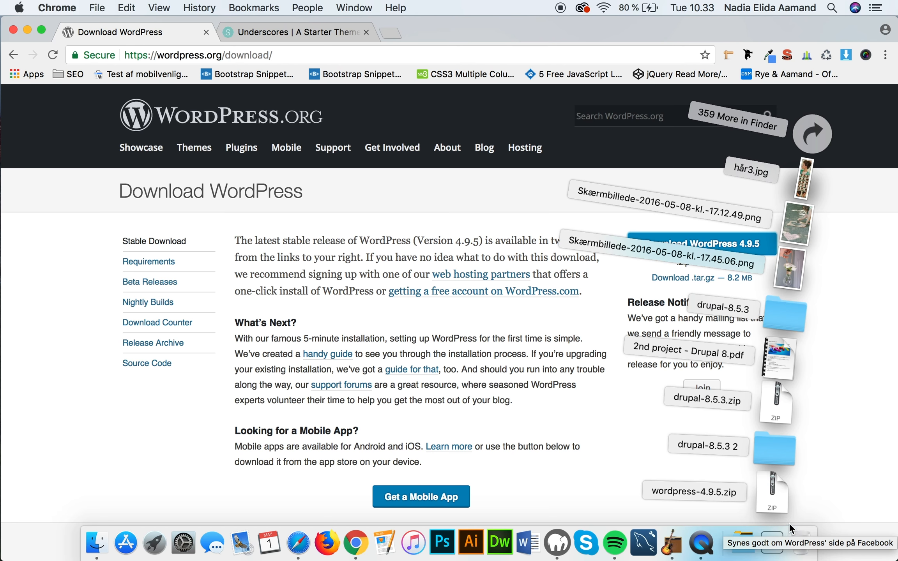
click(777, 493)
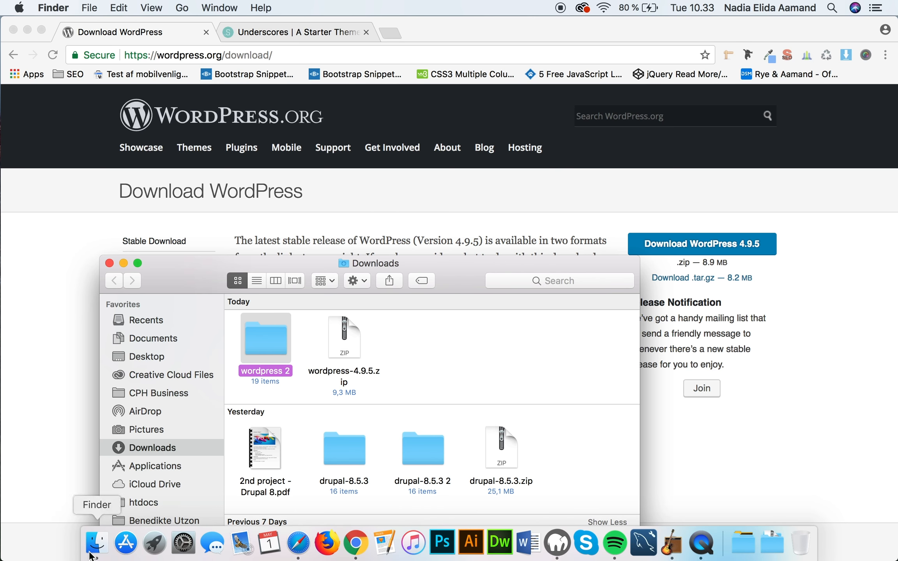
Step: Show the htdocs folder in a new Finder window and place the youcodegirl folder beside wordpress2
right_click(97, 543)
click(122, 383)
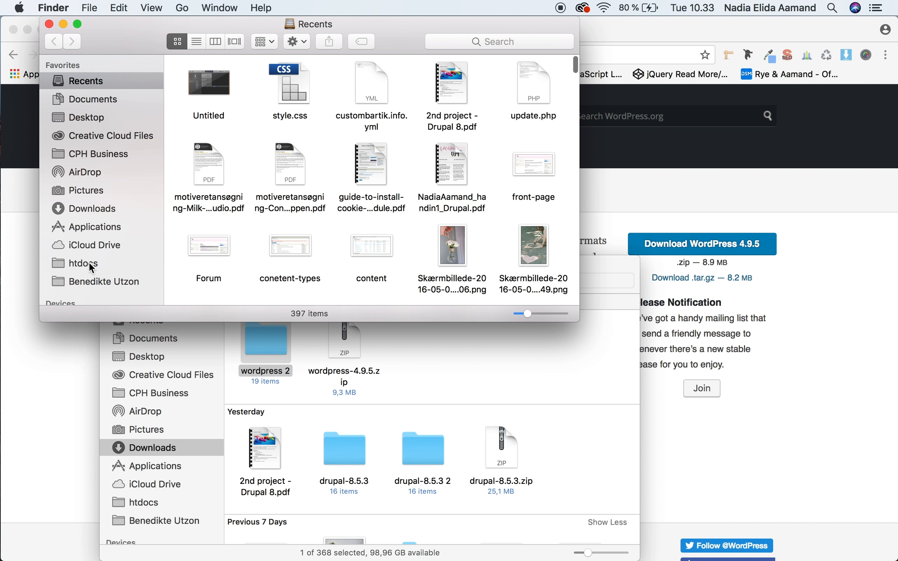
click(89, 263)
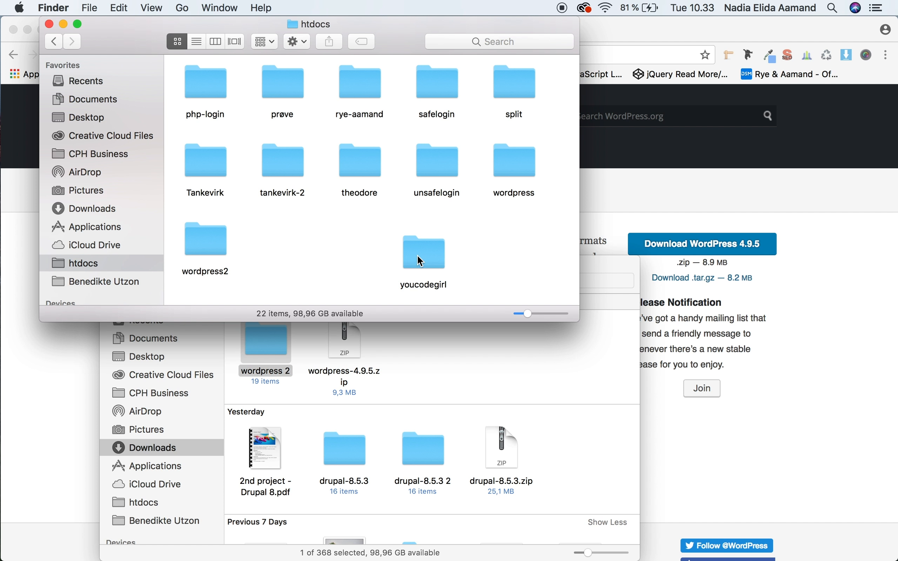
drag(417, 254, 286, 240)
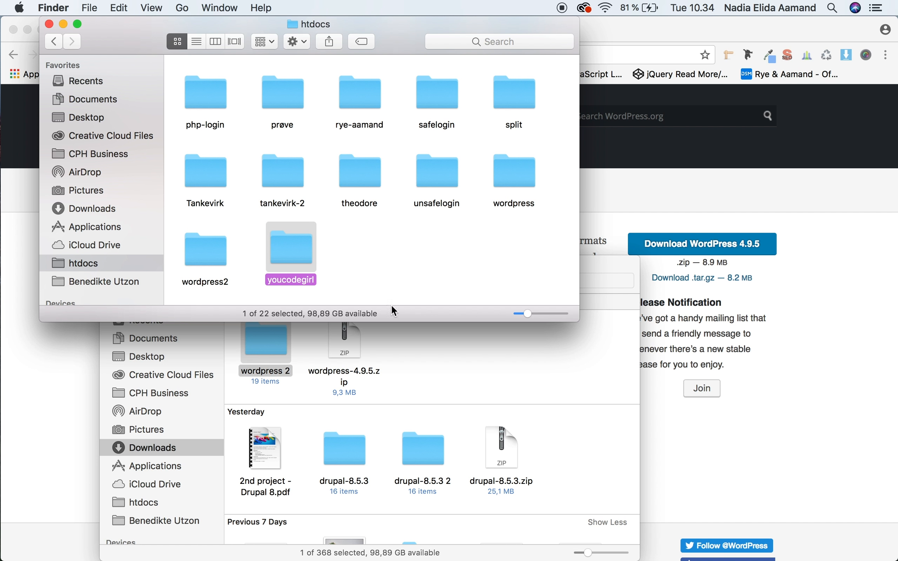
Step: Copy all files from the extracted wordpress 2 folder into the youcodegirl folder in htdocs
click(405, 410)
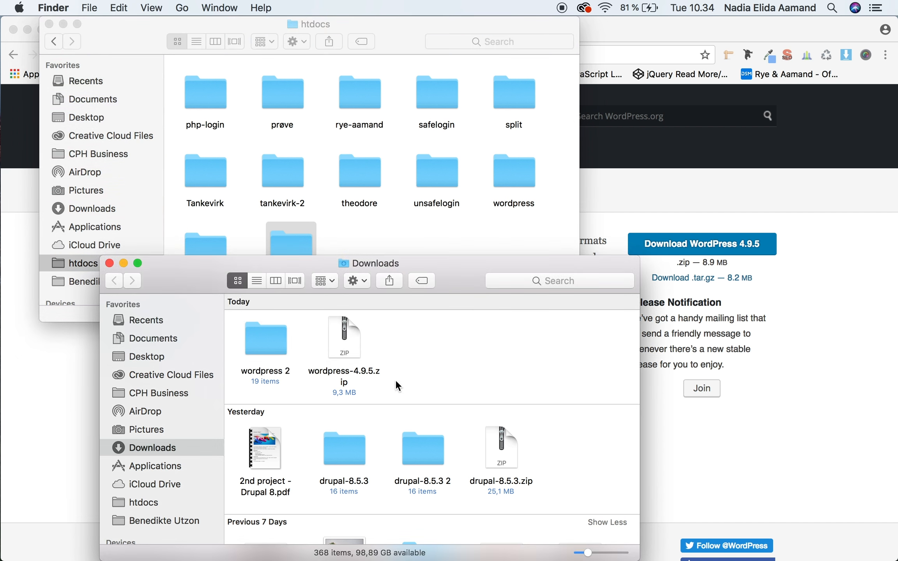
double_click(274, 347)
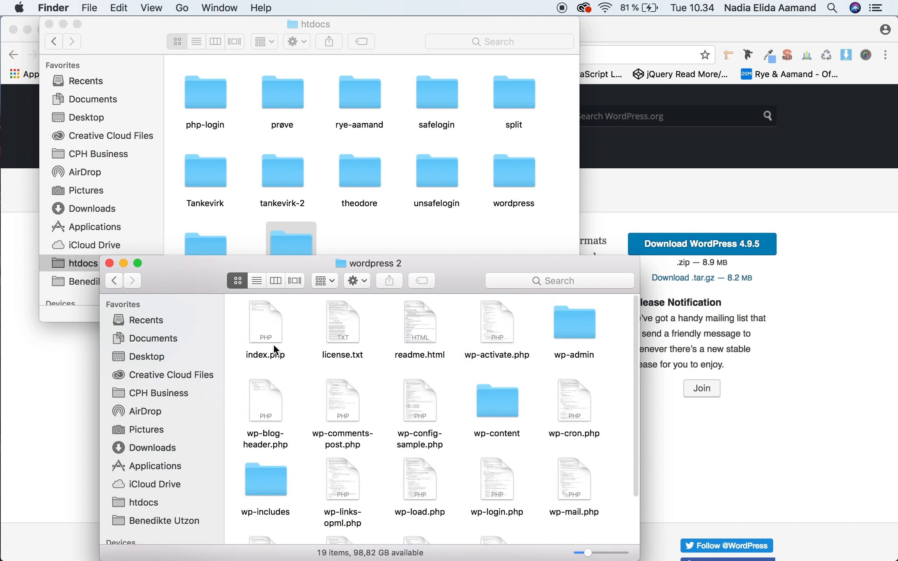
click(272, 335)
key(cmd+a)
key(cmd+c)
click(346, 238)
click(287, 253)
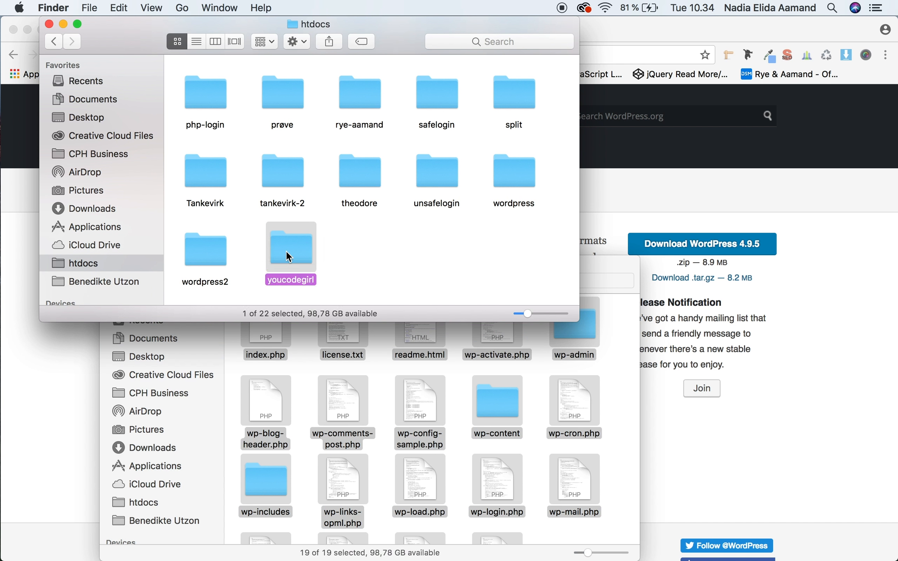
double_click(286, 251)
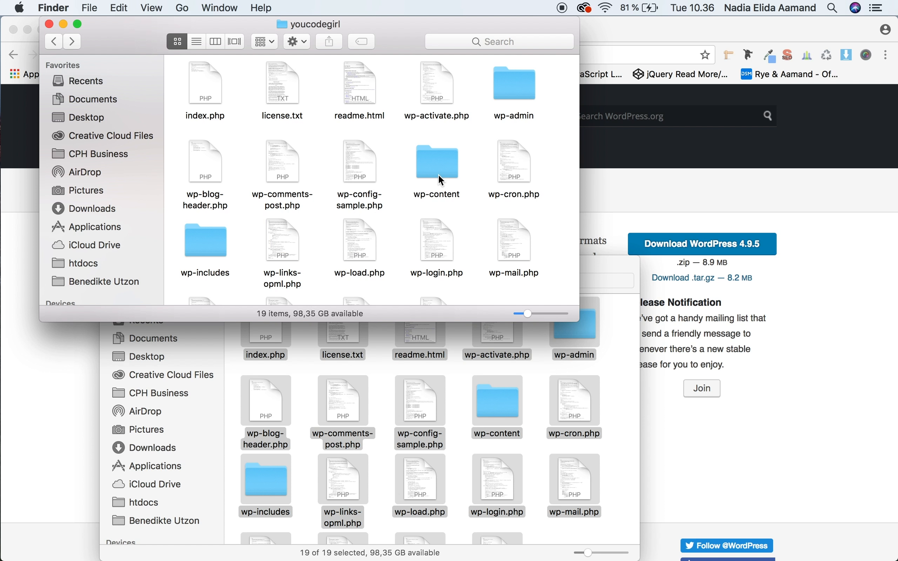
Step: Launch phpMyAdmin from MAMP's WebStart page and display its list of databases
key(ctrl+Up)
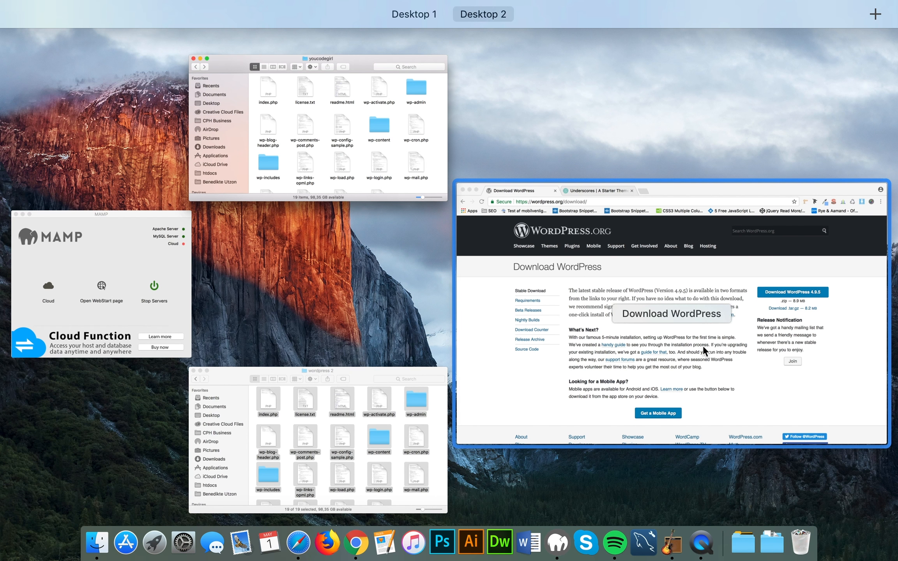
click(97, 239)
click(219, 254)
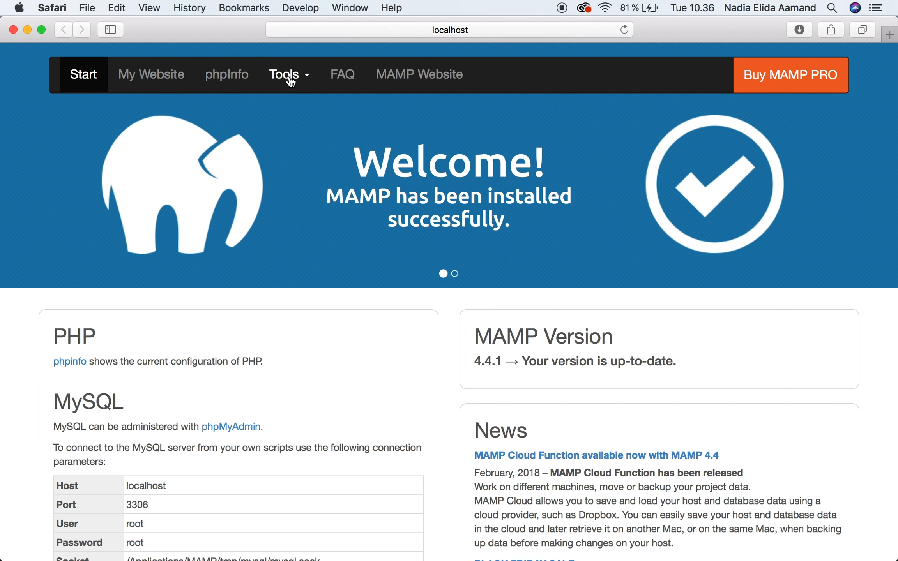
click(287, 75)
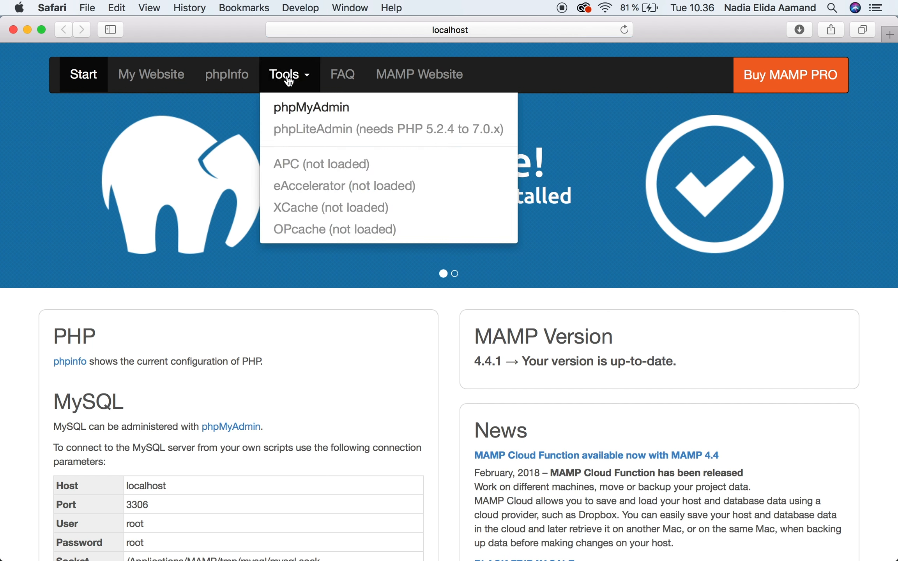
click(297, 110)
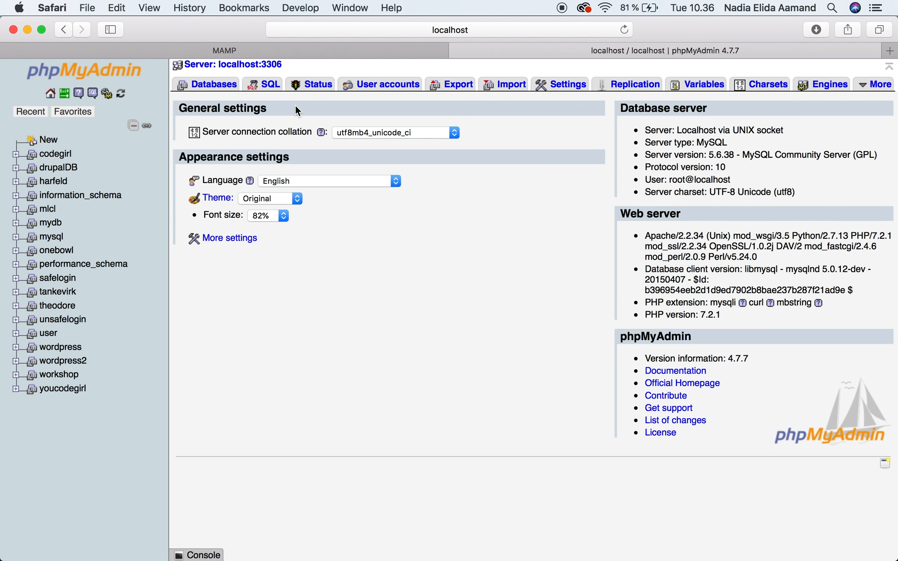
click(230, 84)
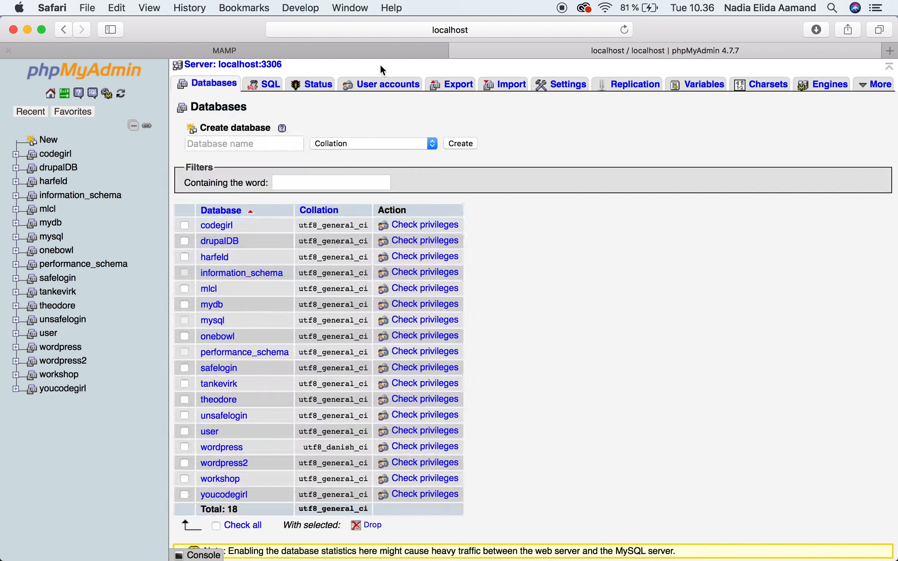
Step: Examine the name field and collation choices for creating a new database in phpMyAdmin
click(240, 146)
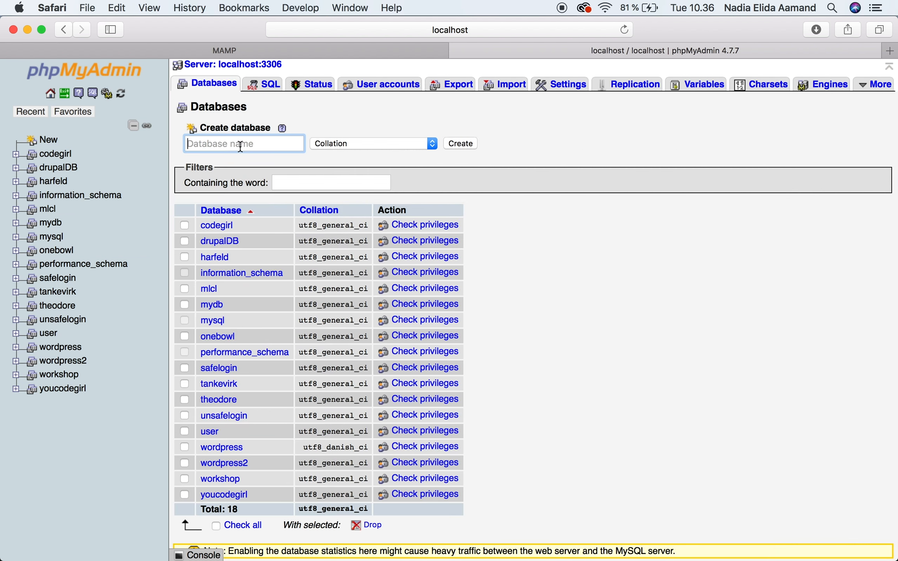
click(362, 149)
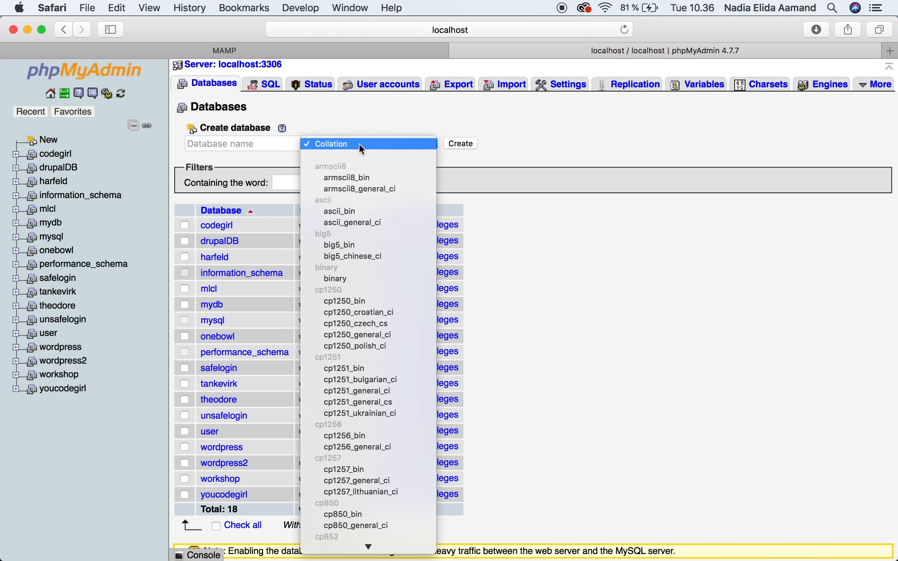
click(481, 137)
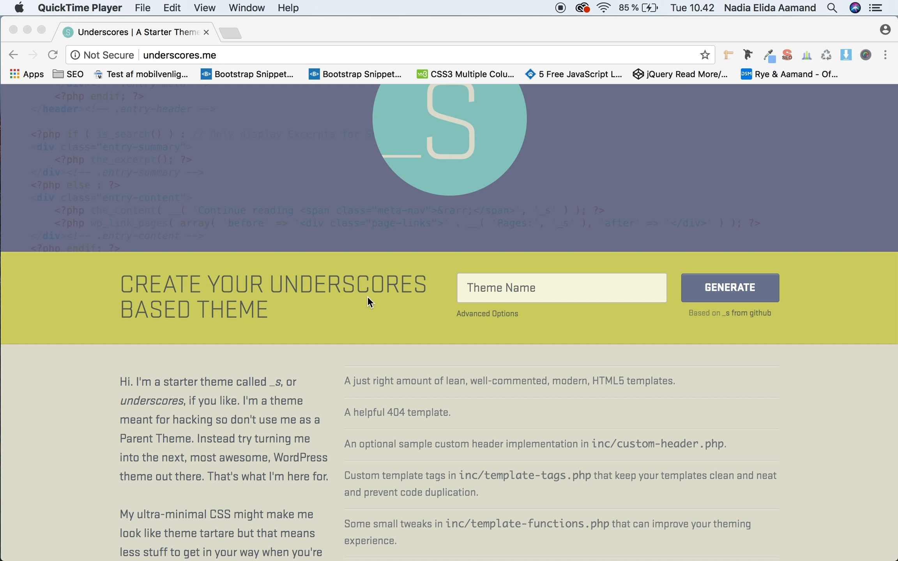
Step: Name the new Underscores-based theme Youcodegirl on underscores.me in Chrome
click(504, 288)
click(504, 288)
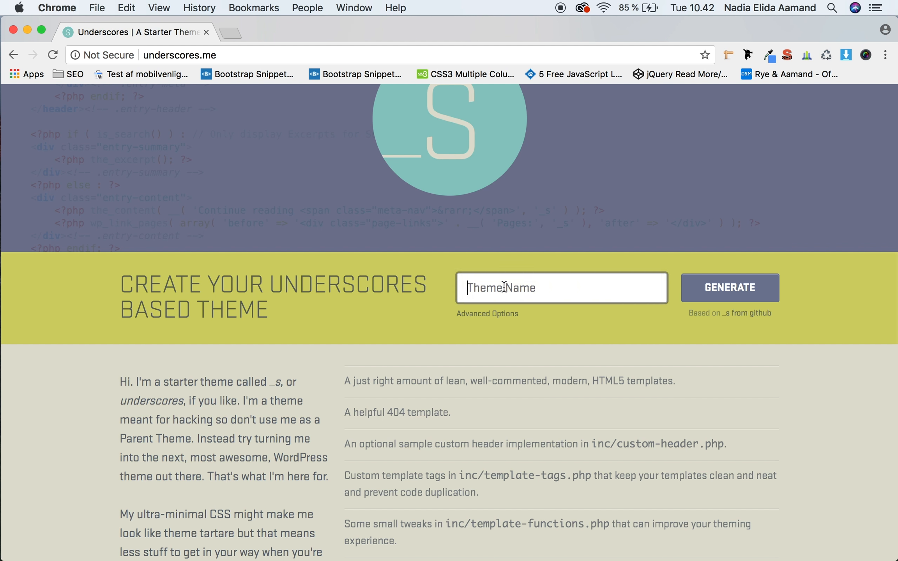
text(yo)
key(Down)
key(Return)
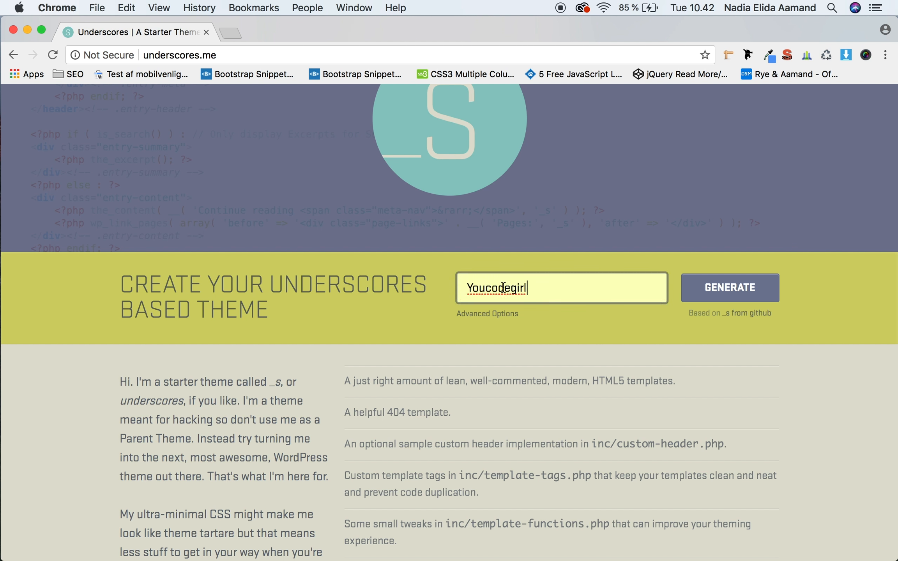
Step: Reveal the advanced theme options and set the theme slug to youcodegirl
click(496, 314)
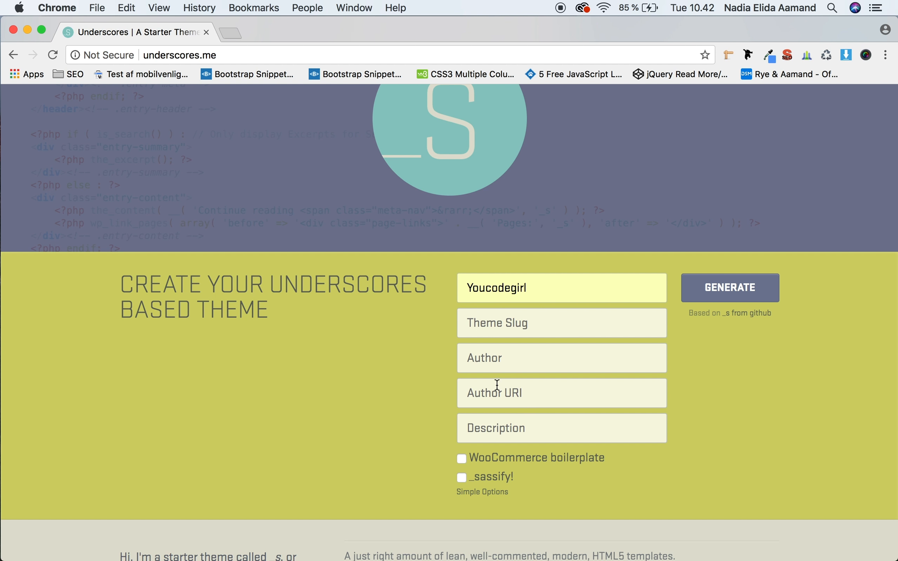
click(523, 322)
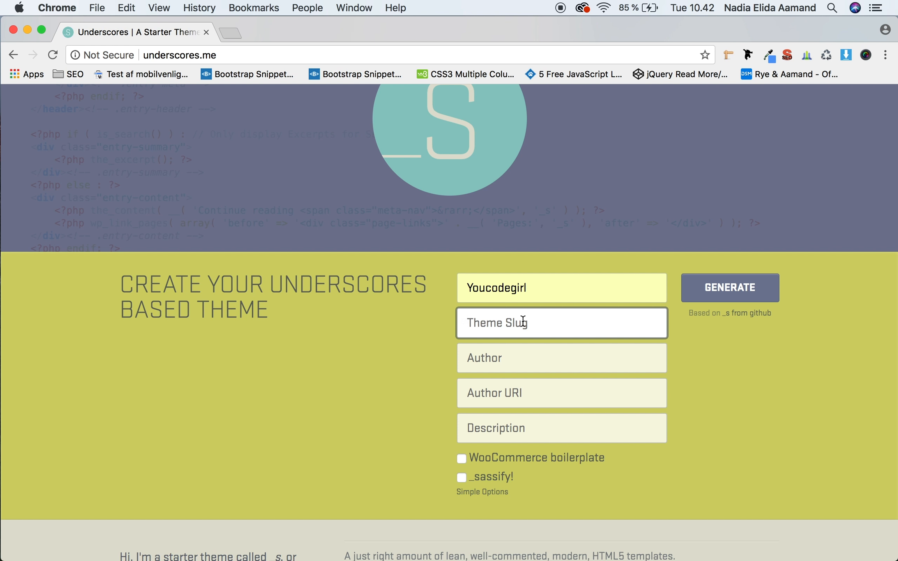
text(you)
key(Down)
key(Return)
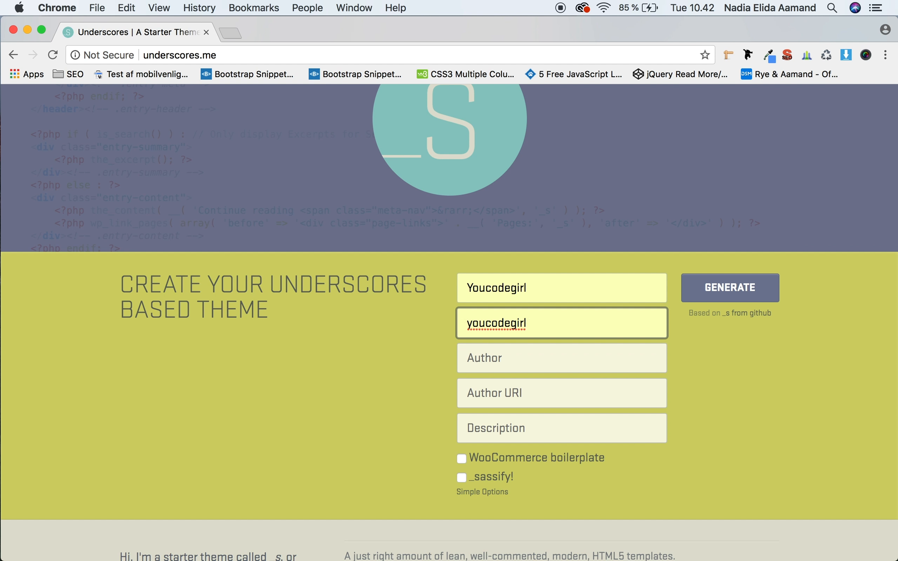
Step: Fill in the theme author's name and the author's website address in the Underscores form
click(552, 362)
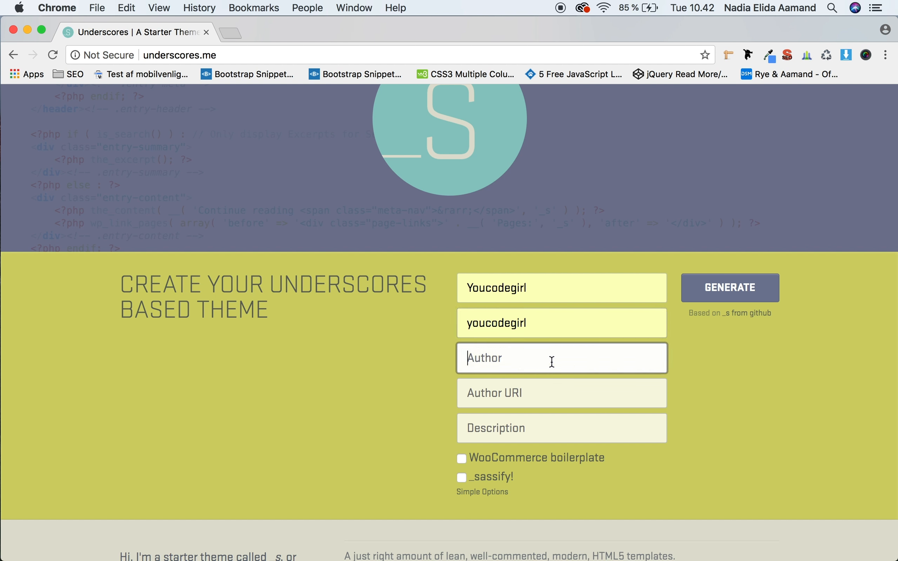
text(Nadia)
key(Down)
key(Return)
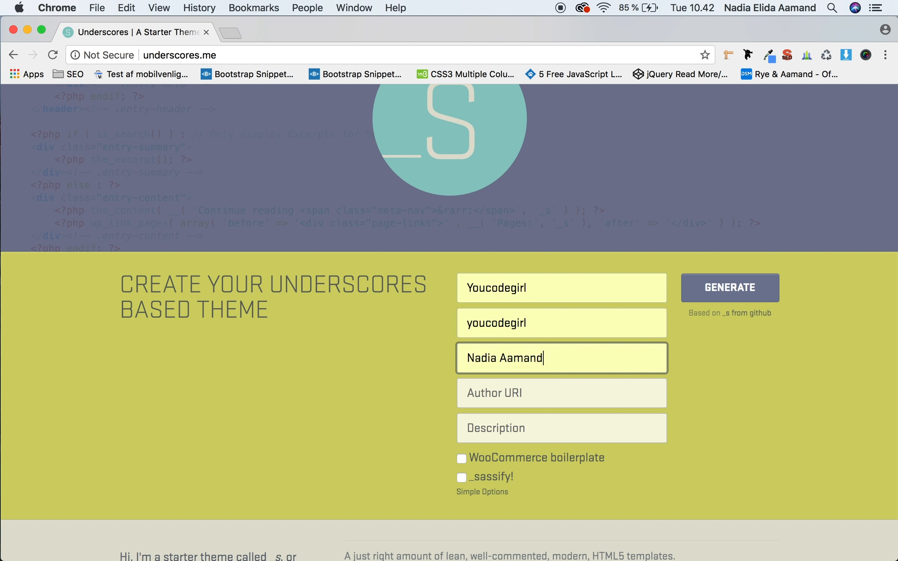
click(507, 393)
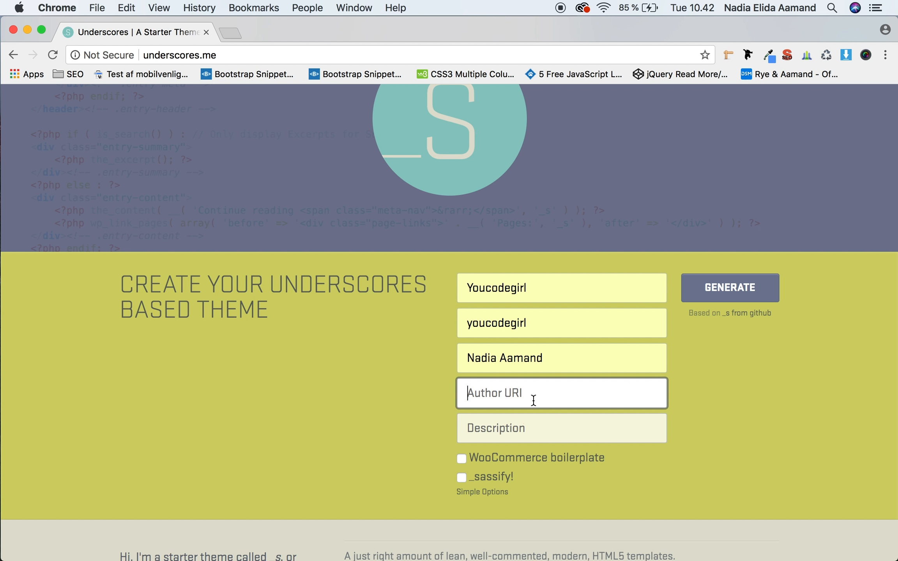
text(nad)
key(Down)
key(Return)
Step: Enter "Awesome theme for awesome people" as the theme description
click(578, 432)
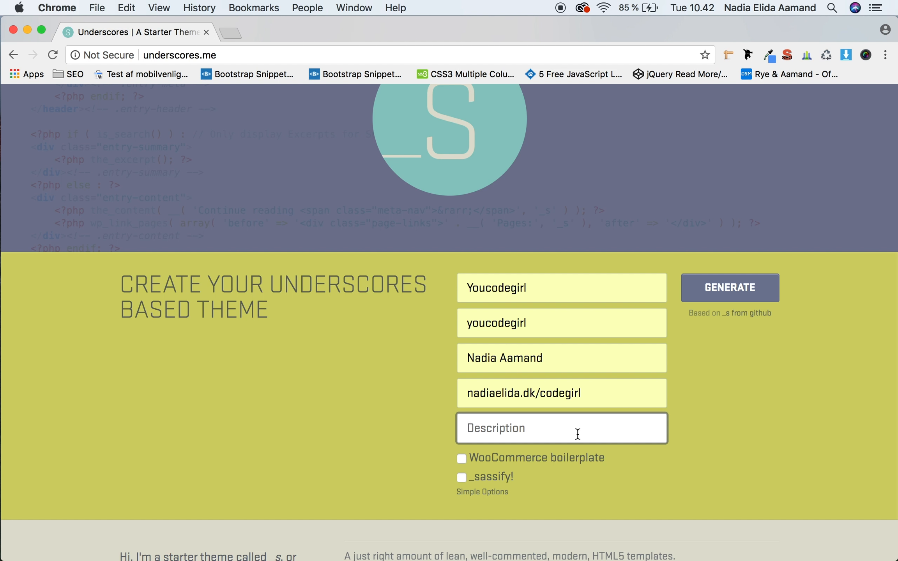
text(Awe)
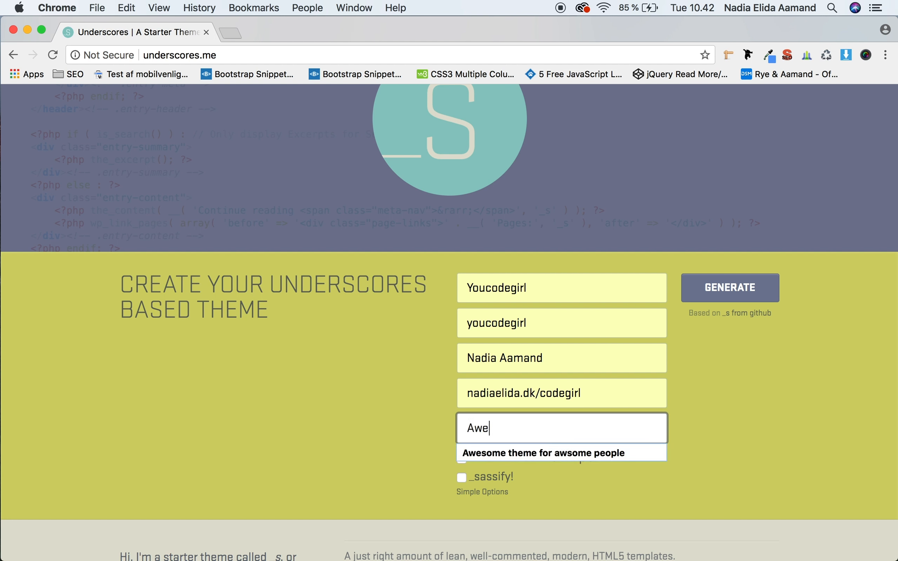
text(some theme for )
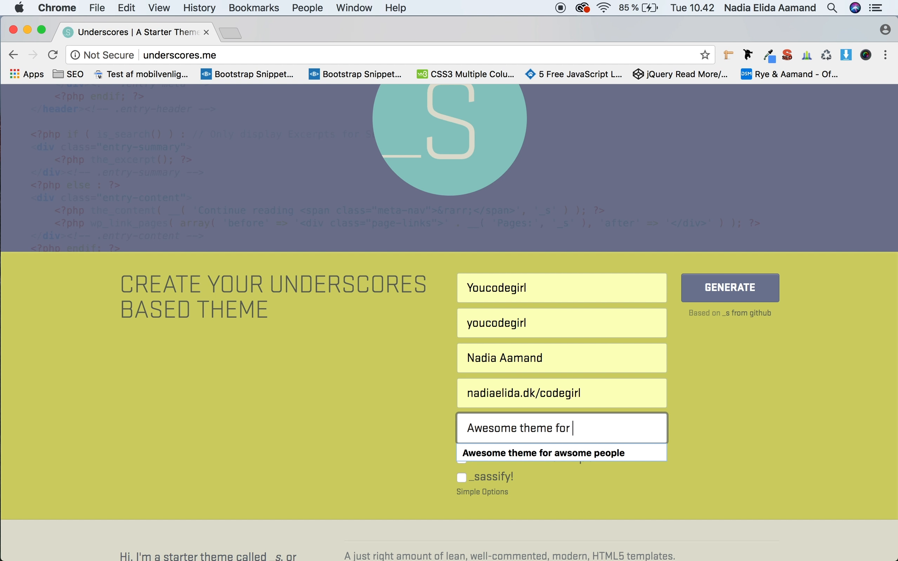
text(aewsome people)
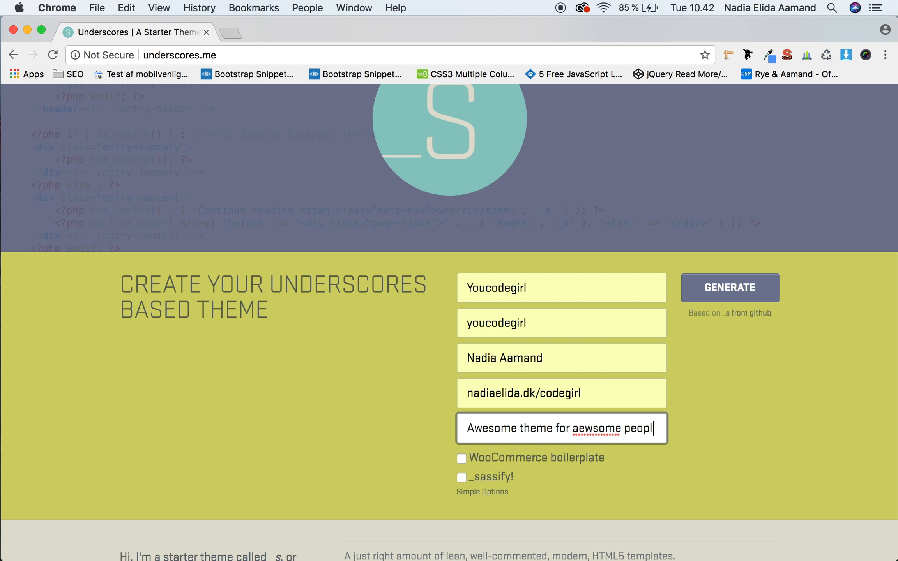
click(578, 427)
key(Delete)
click(585, 428)
text(e)
Step: Enable the _sassify! option, generate the theme as youcodegirl.zip and dismiss the download bar
click(461, 479)
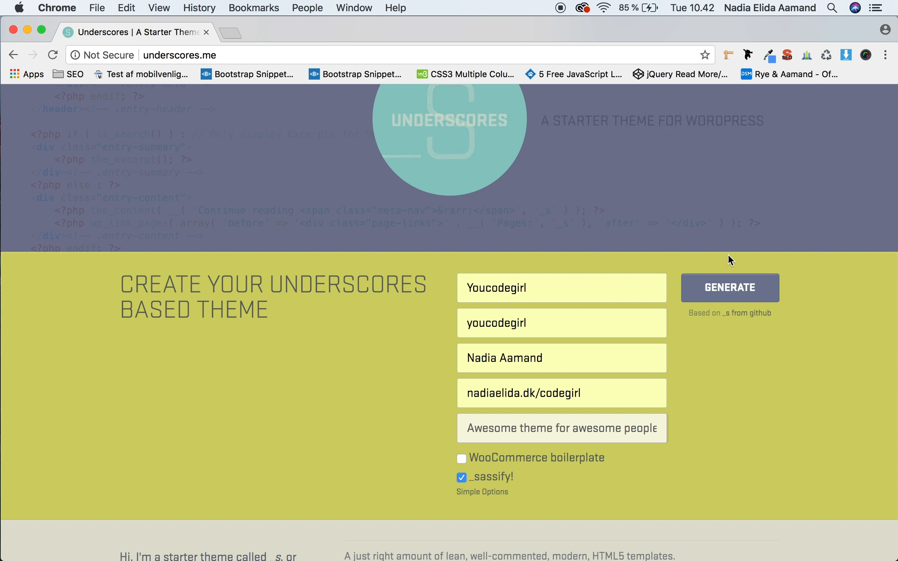
click(739, 281)
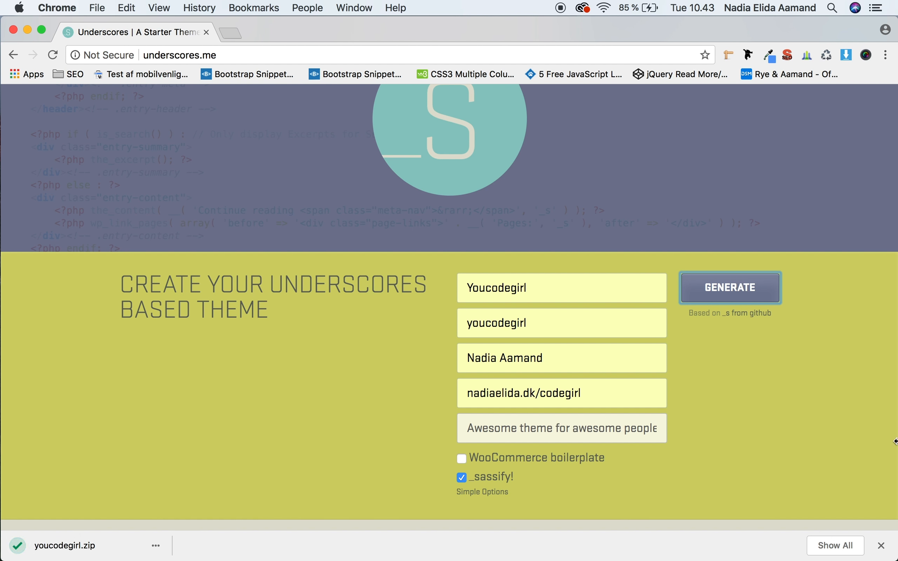
click(881, 546)
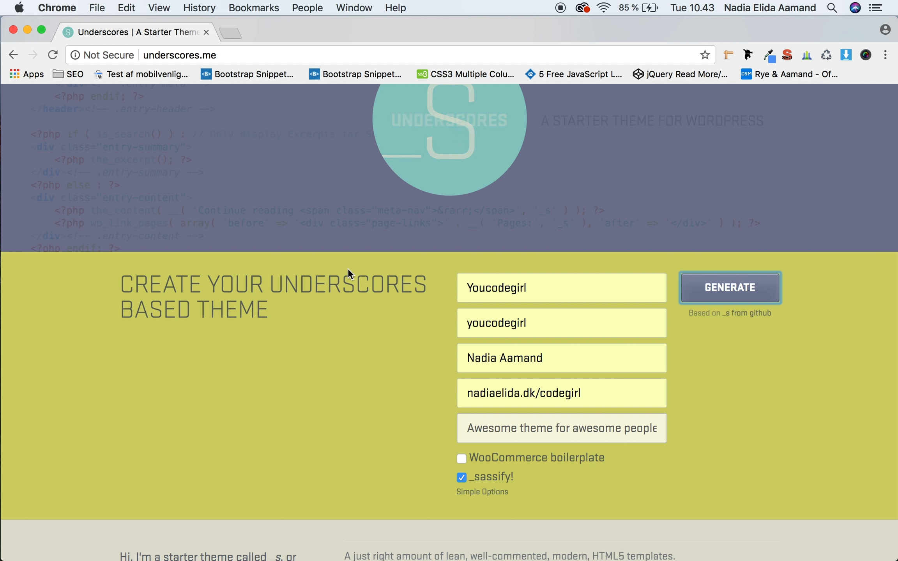
Step: Switch to the youcodegirl site folder in Finder and open its wp-content/themes folder
key(ctrl+Up)
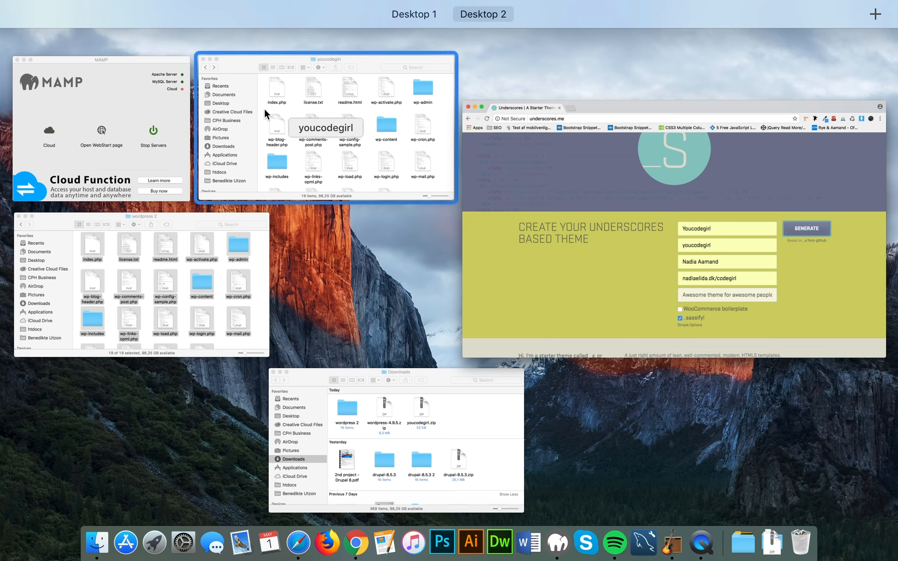
click(264, 108)
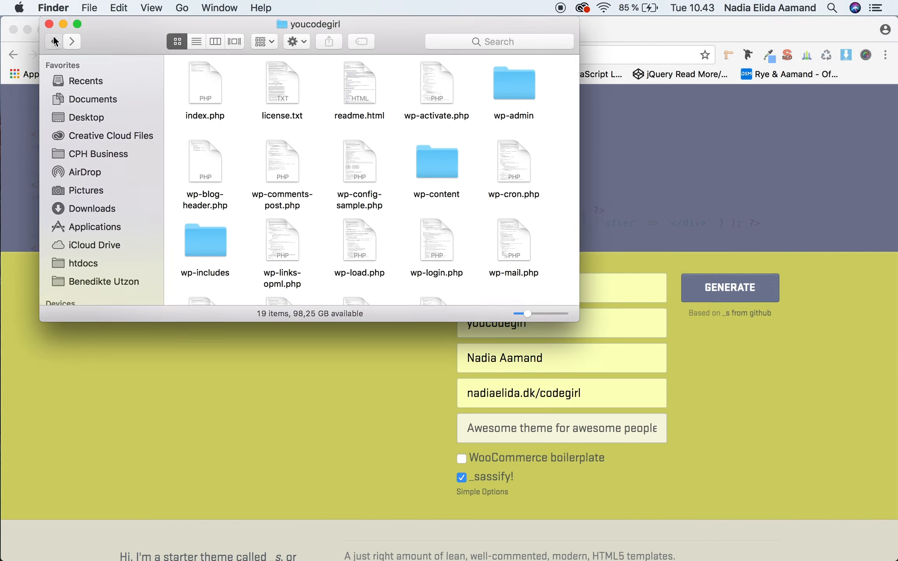
click(55, 42)
double_click(302, 251)
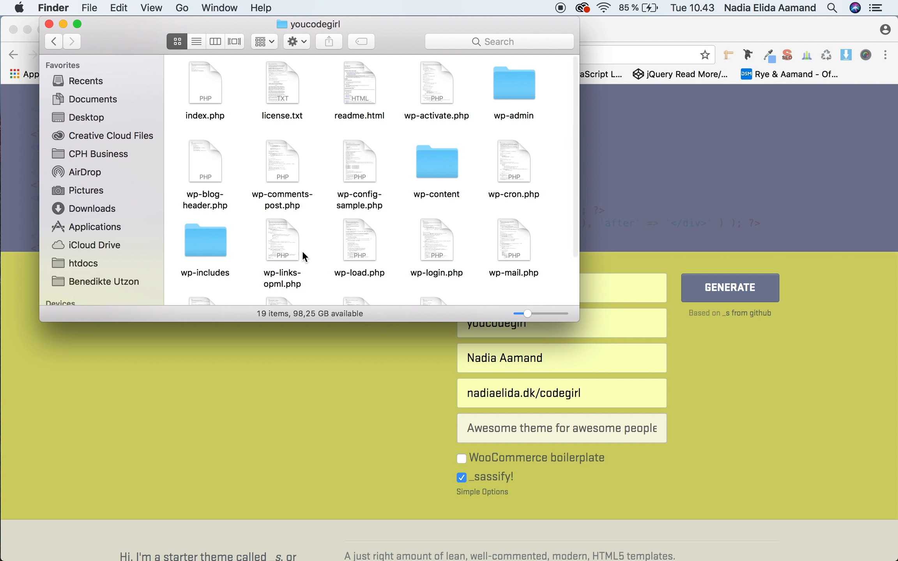
double_click(447, 159)
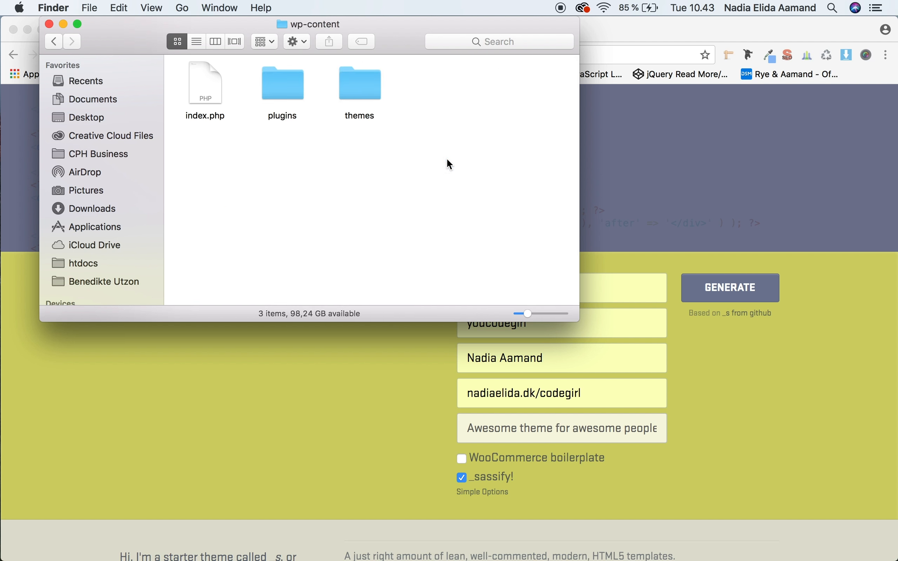
double_click(362, 83)
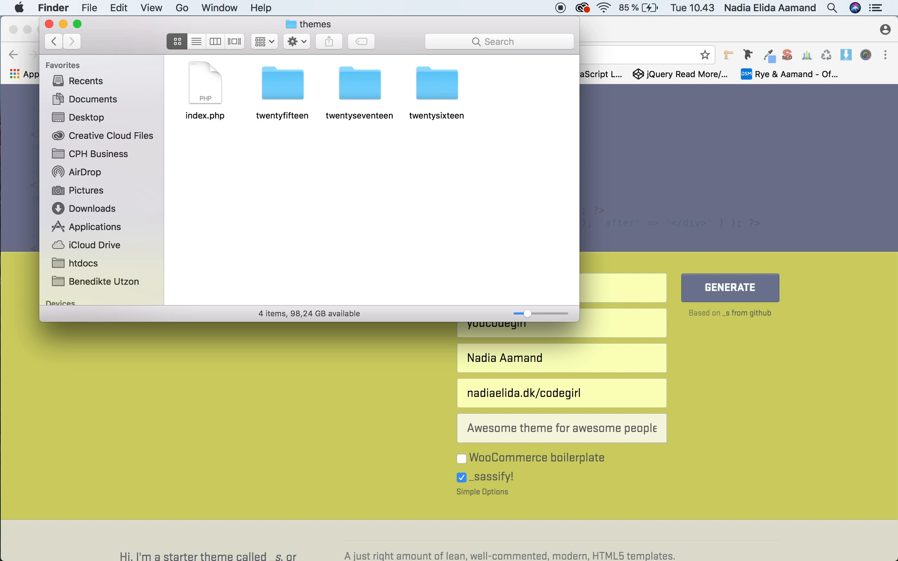
Step: Extract the downloaded youcodegirl.zip and copy the resulting youcodegirl folder into the site's themes folder
click(772, 543)
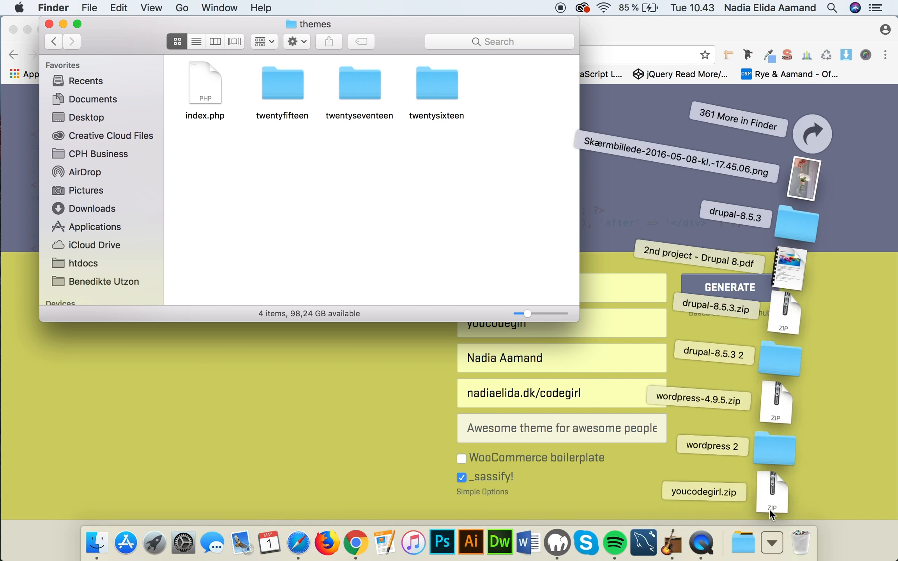
click(769, 503)
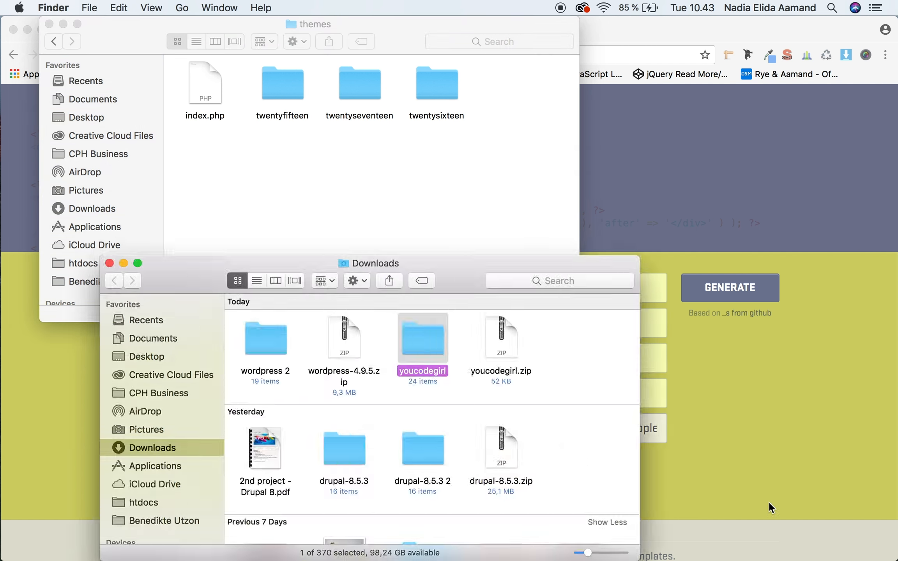
drag(435, 349, 486, 108)
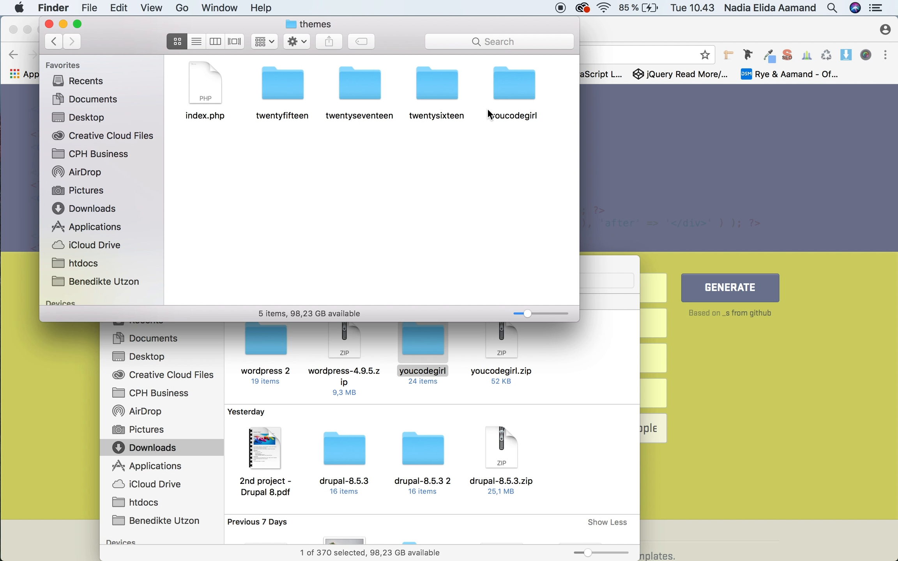
Step: Quit and relaunch Chrome, and load the local site at localhost/youcodegirl
click(685, 208)
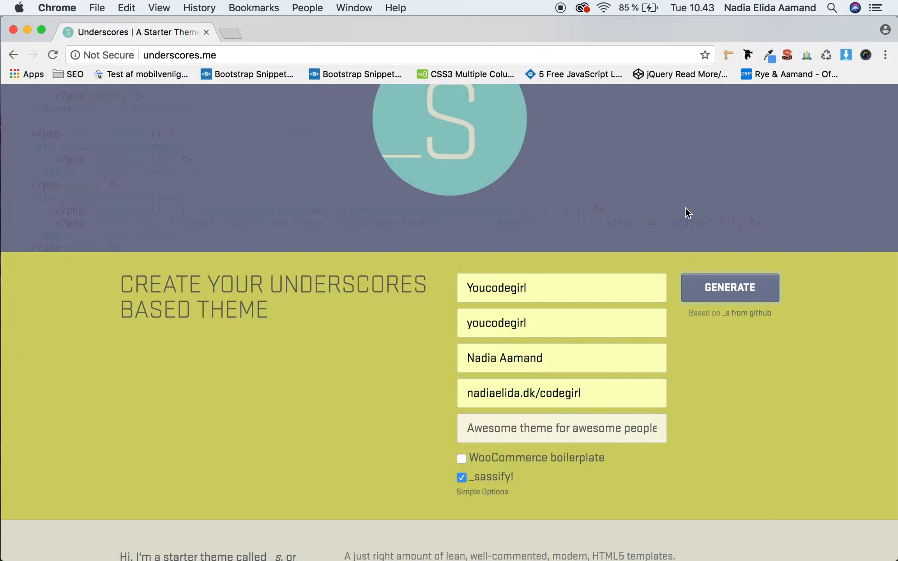
key(super+q)
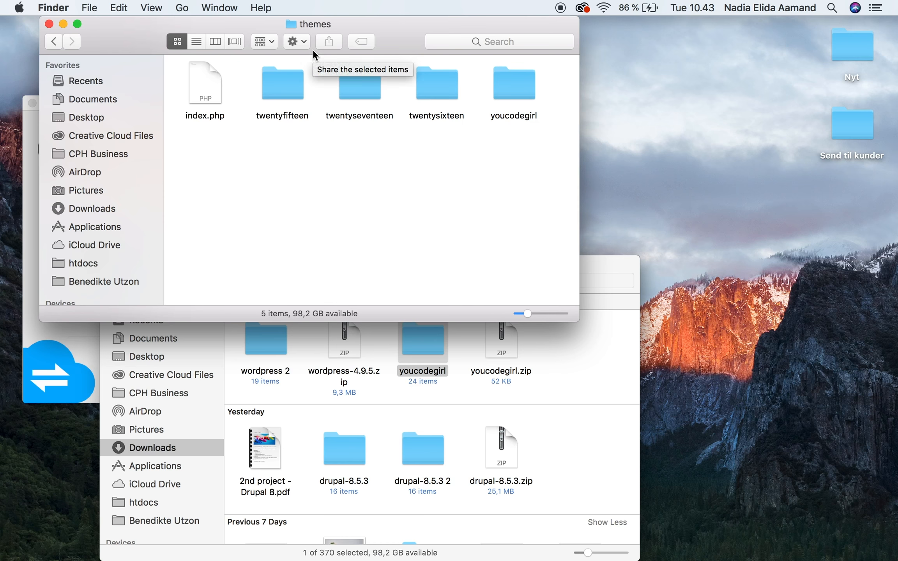
mouse_move(413, 545)
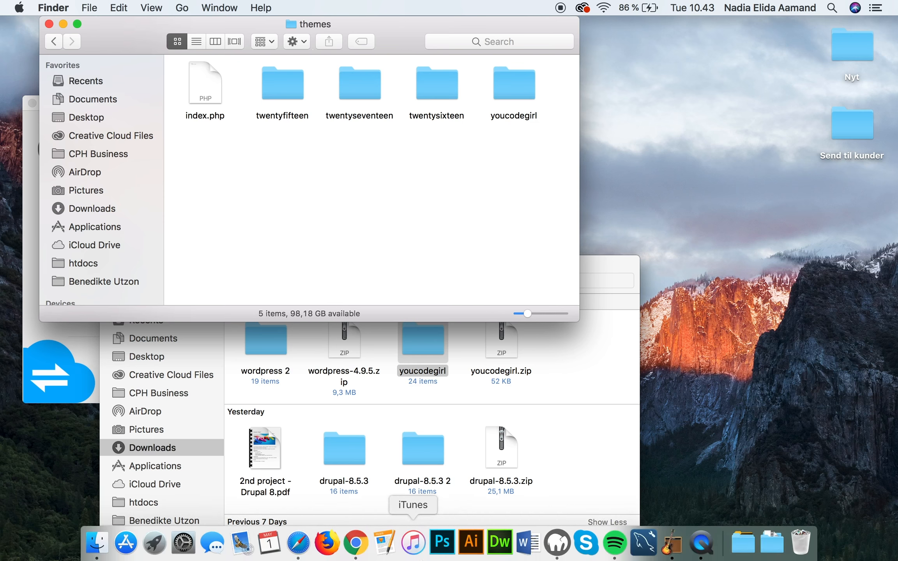
click(366, 550)
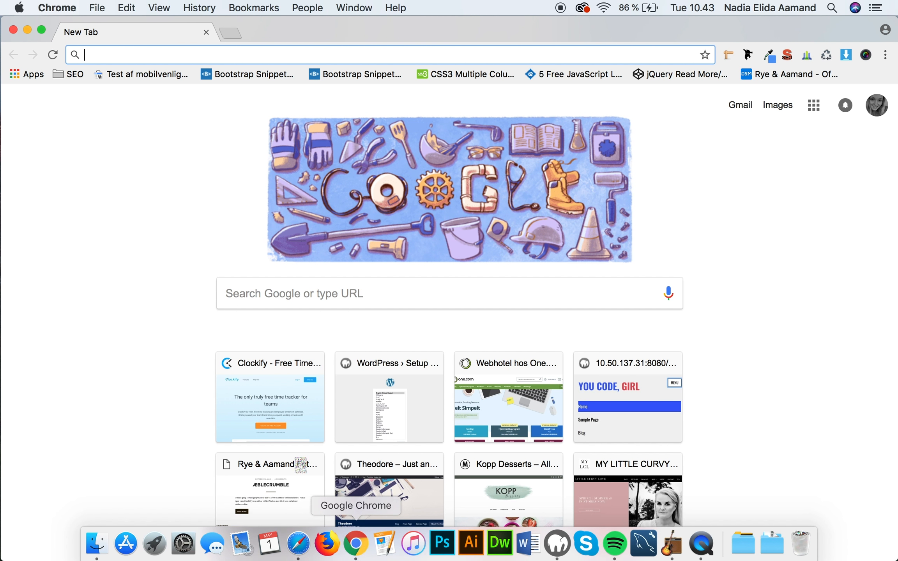
text(l)
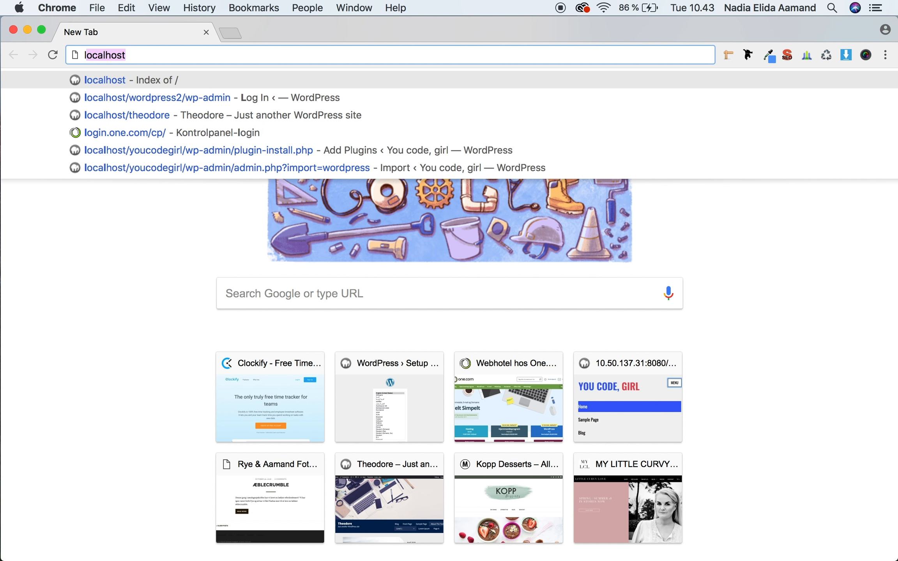
text(ocalhost/)
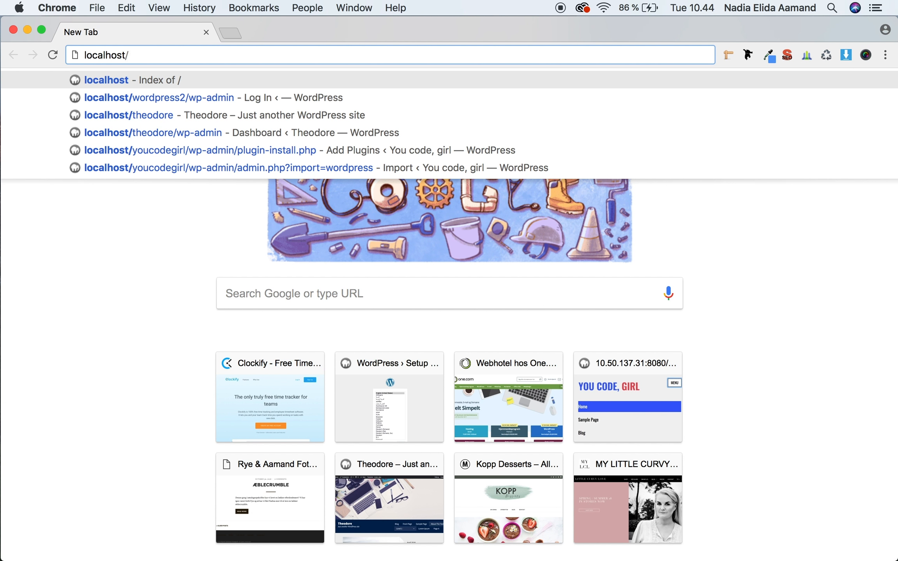
text(y)
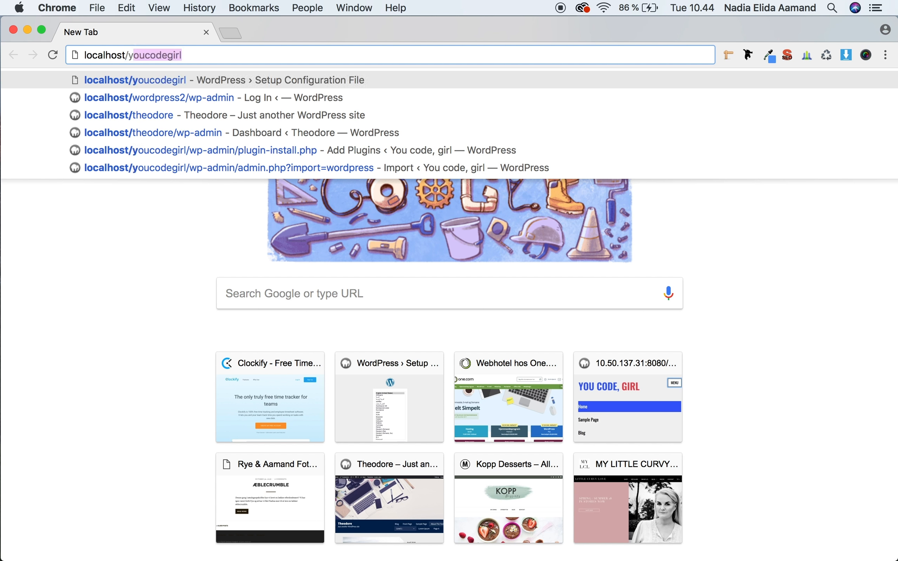
text(ou)
key(Return)
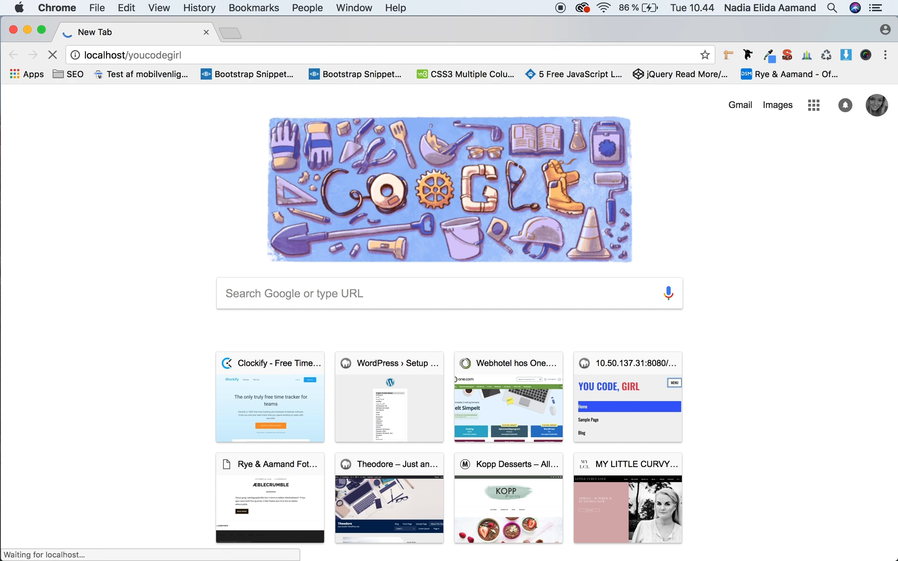
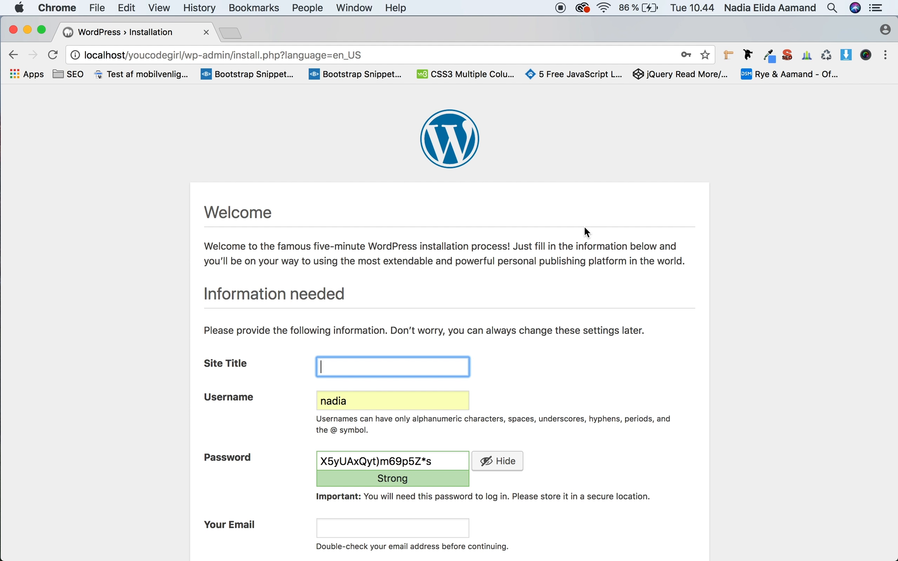
Step: Set the site title to "You code, girl" and the username to admin in the WordPress installation form
scroll(648, 319, down, 3)
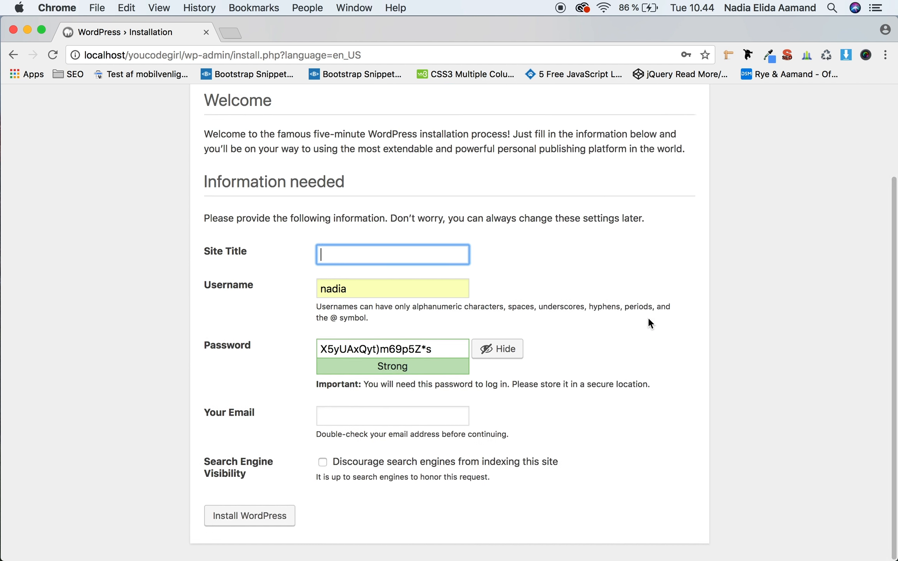
text(you)
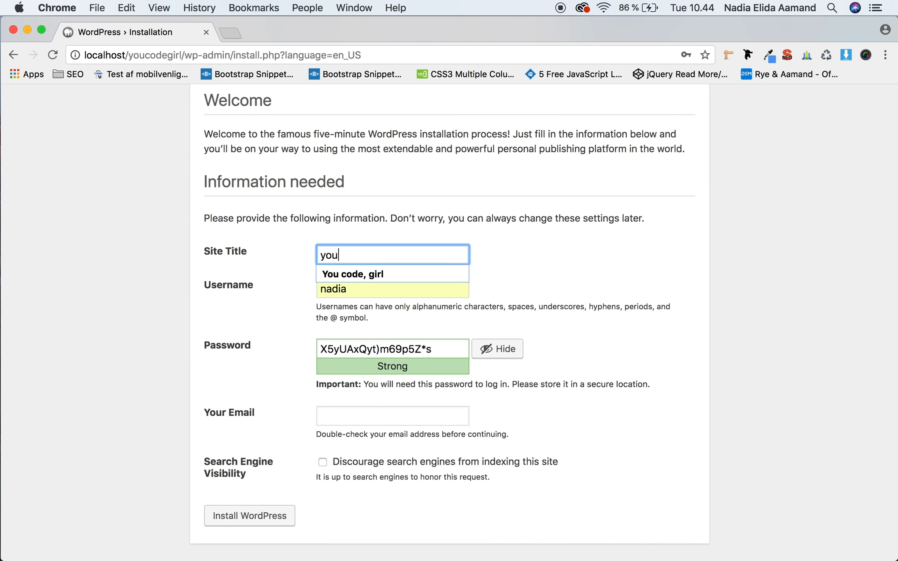
key(Down)
key(Return)
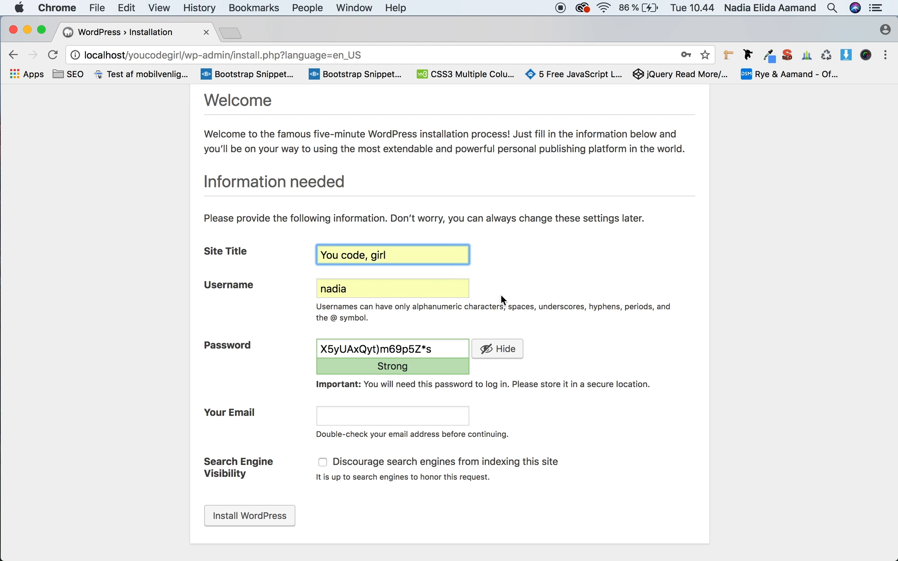
double_click(447, 281)
text(admin)
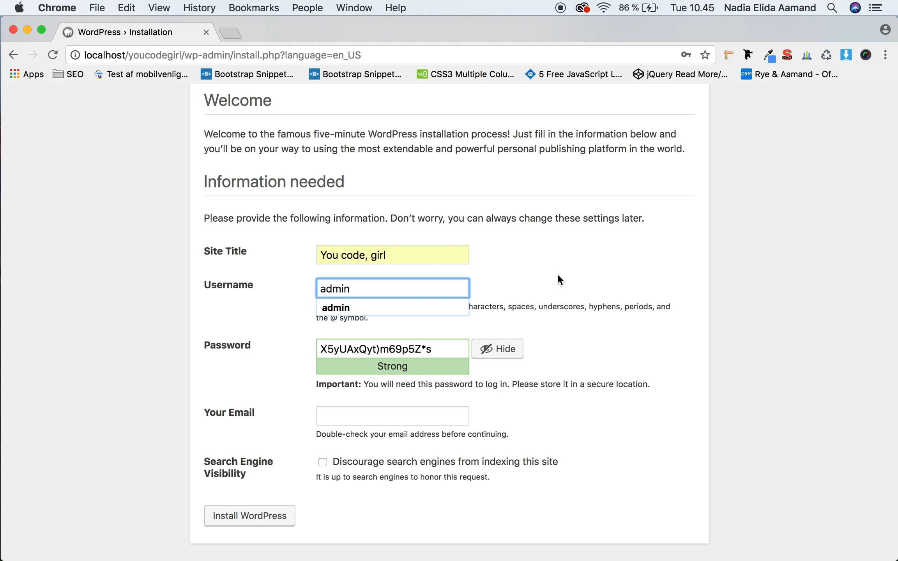
Step: Replace the generated password with a custom admin password and confirm the use of a weak password
double_click(405, 348)
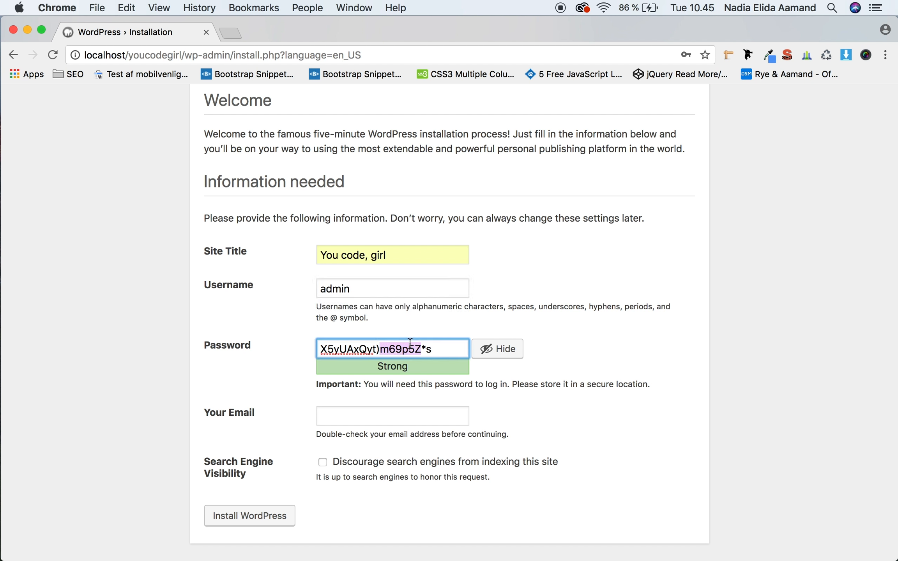
triple_click(410, 344)
key(BackSpace)
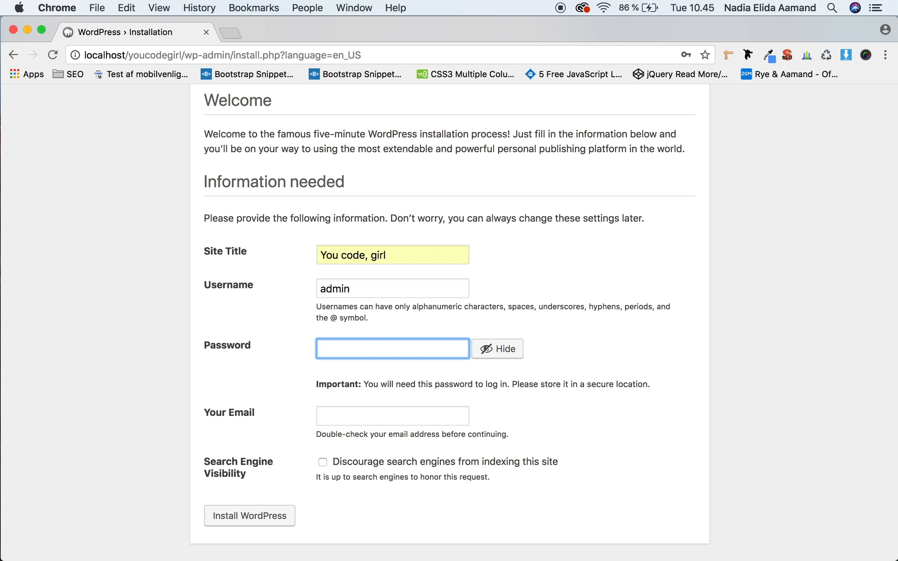
text(1234)
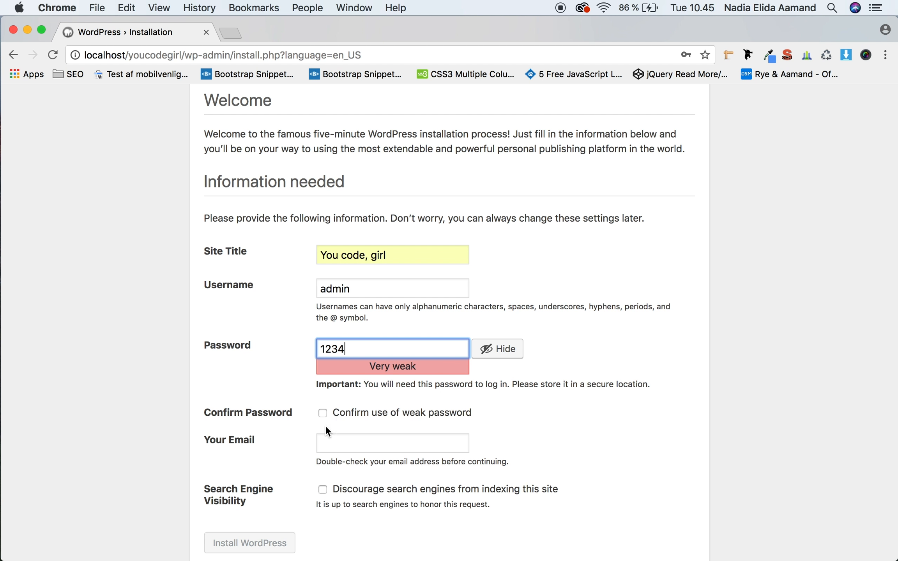
click(322, 413)
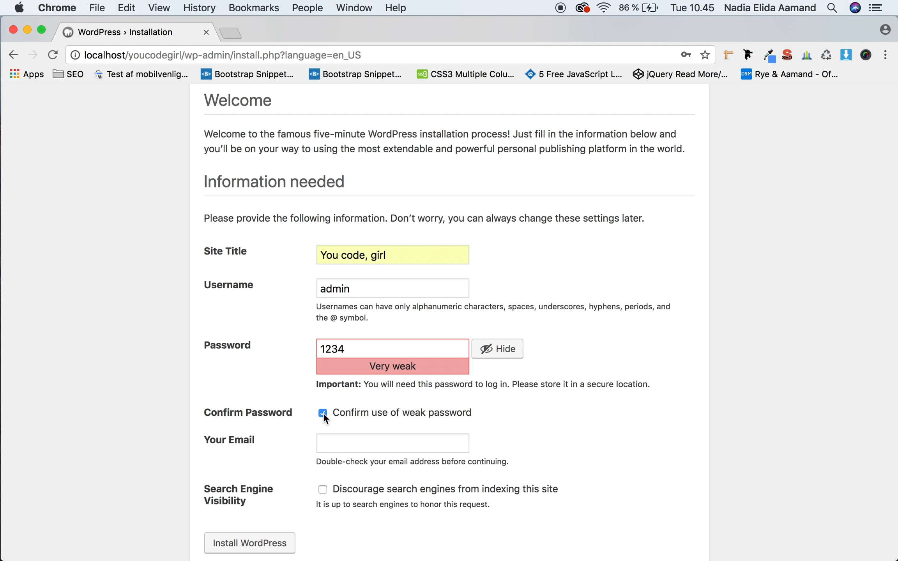
Step: Fill in the administrator's email address and install WordPress
click(359, 444)
text(na)
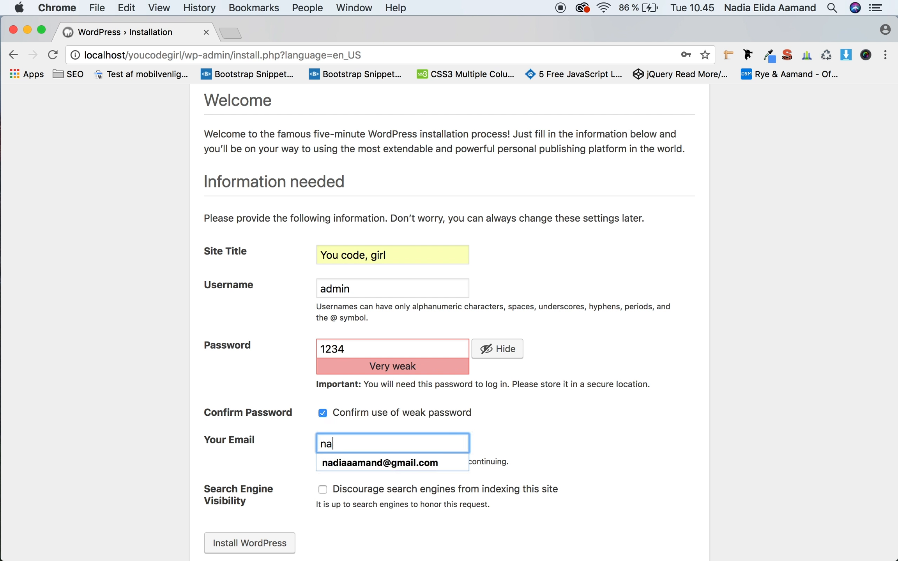
key(Down)
key(Return)
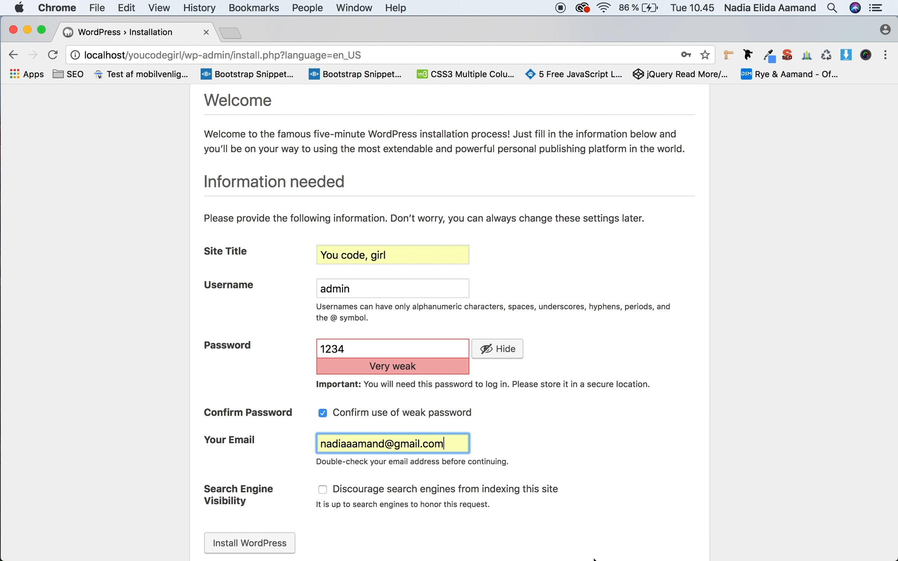
click(260, 543)
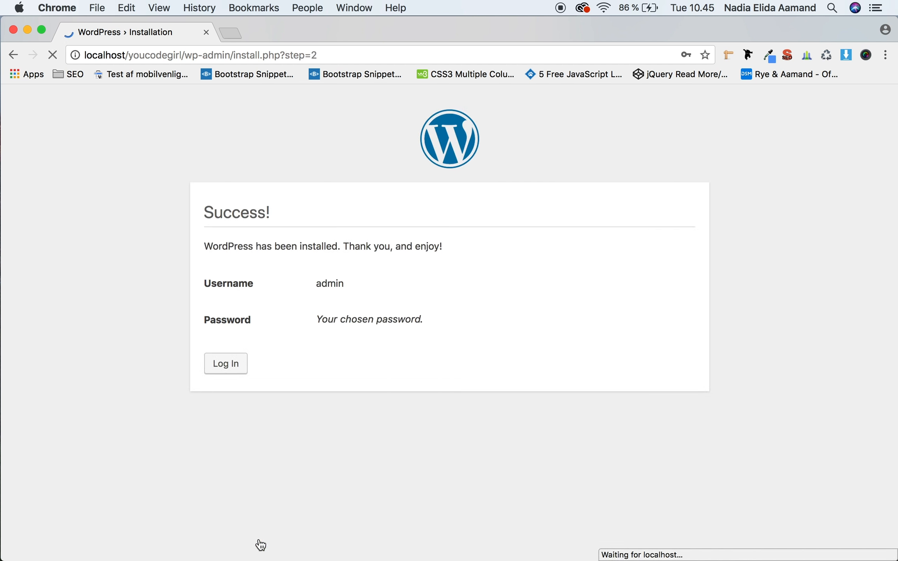
Step: Continue to the login page and log in as admin with the account password
click(239, 363)
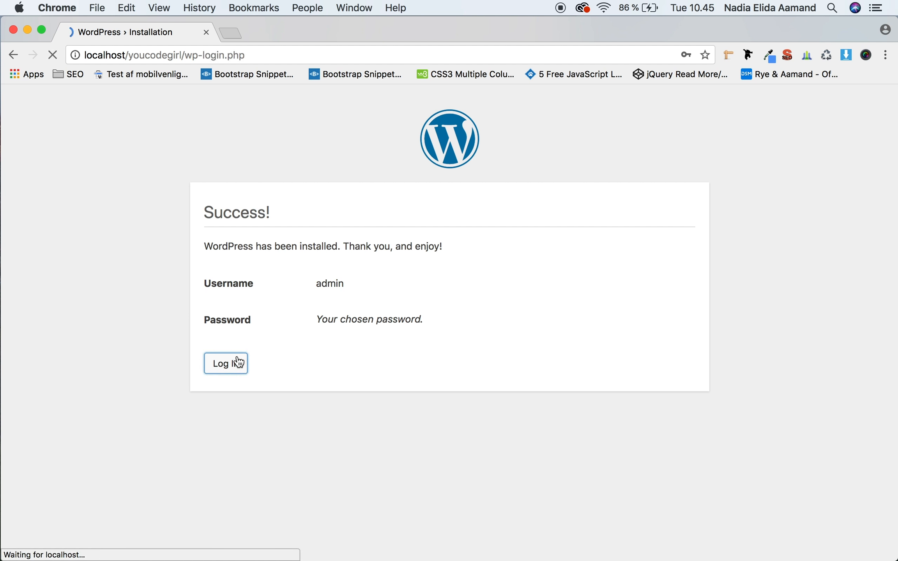
double_click(421, 278)
text(admin)
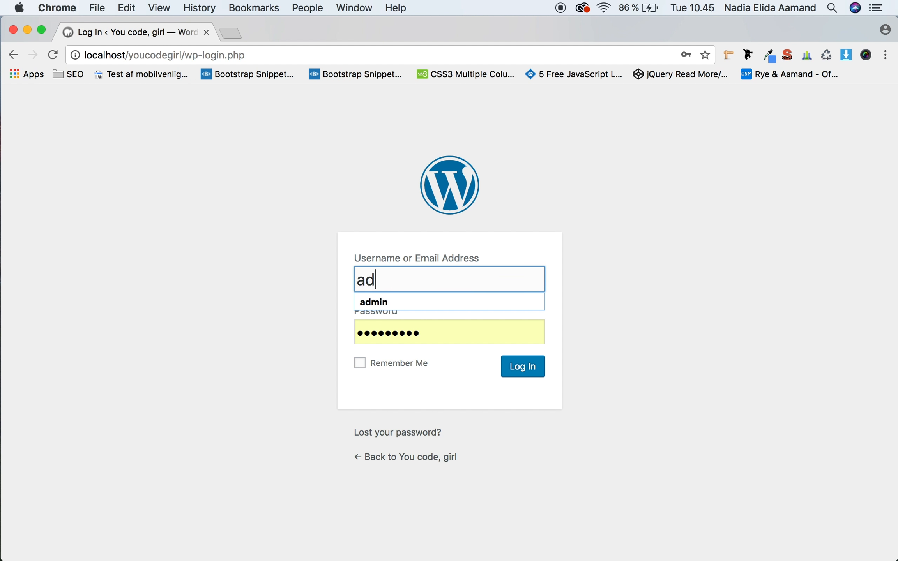
key(Tab)
text(1234)
key(Return)
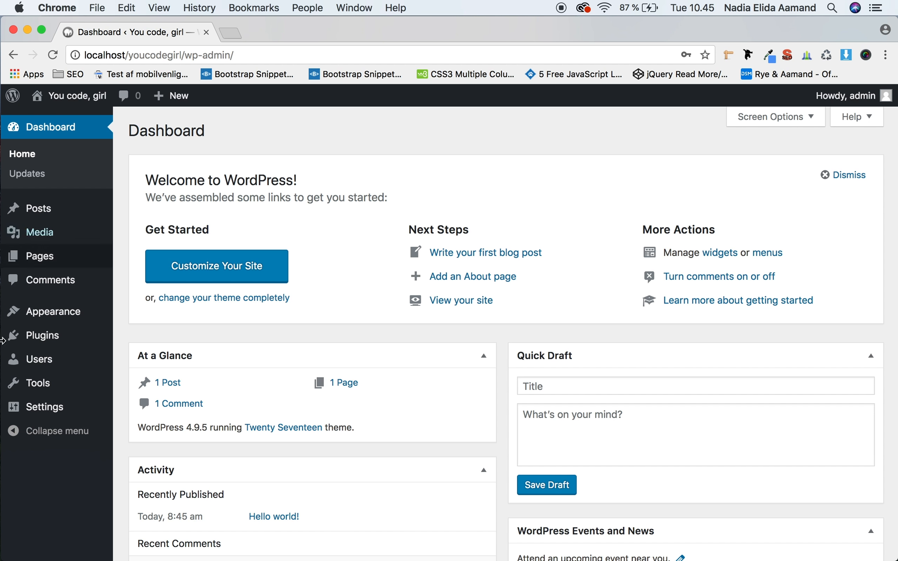
Step: Open the site's list of installed plugins
mouse_move(3, 354)
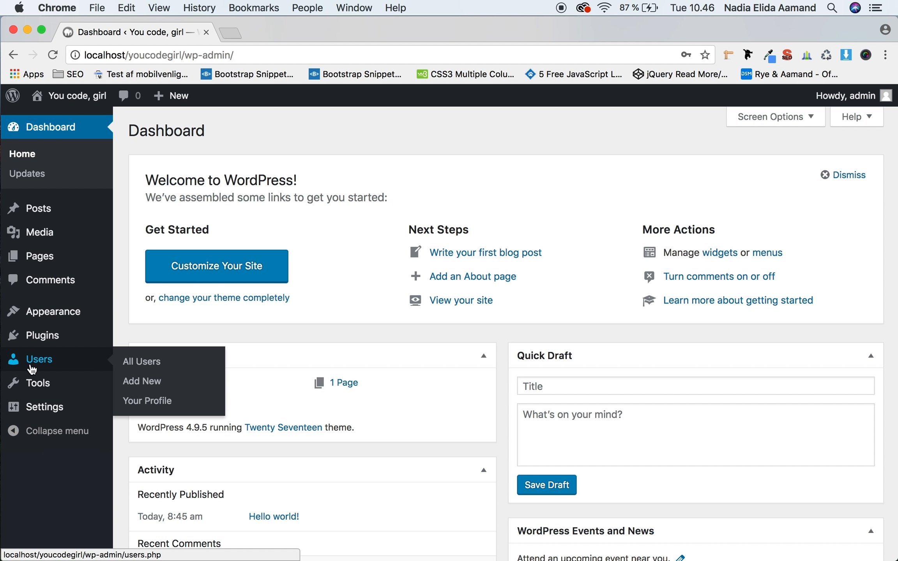
mouse_move(49, 336)
click(157, 331)
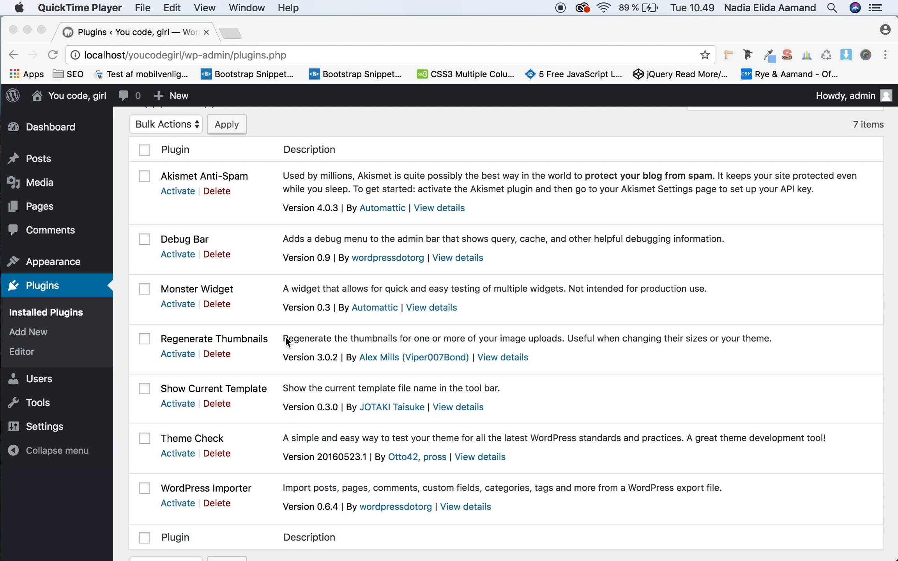
Step: Bulk-activate Debug Bar, Monster Widget, Regenerate Thumbnails, Show Current Template, Theme Check and WordPress Importer, leaving out Akismet Anti-Spam
click(146, 240)
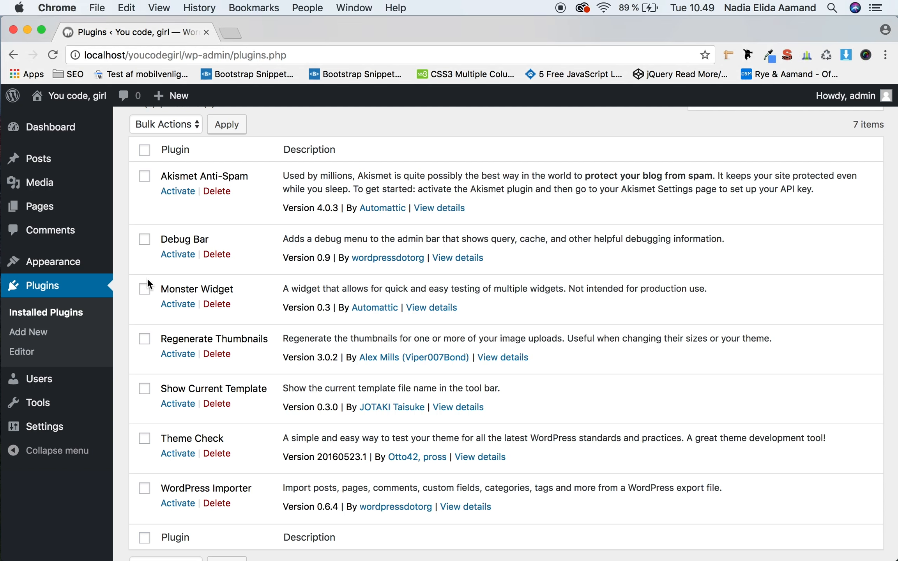
click(146, 240)
click(145, 290)
click(145, 342)
click(145, 389)
click(144, 439)
click(145, 489)
scroll(247, 346, up, 2)
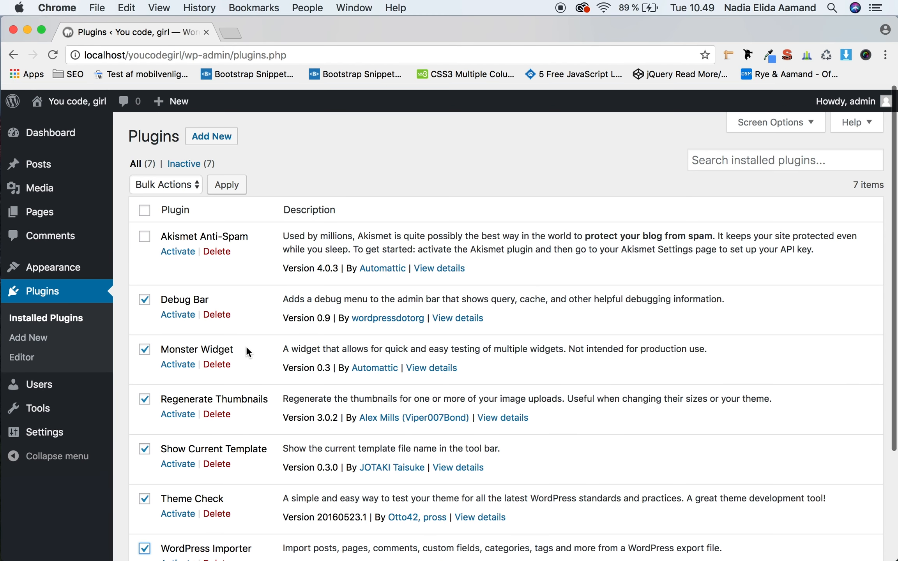
click(191, 174)
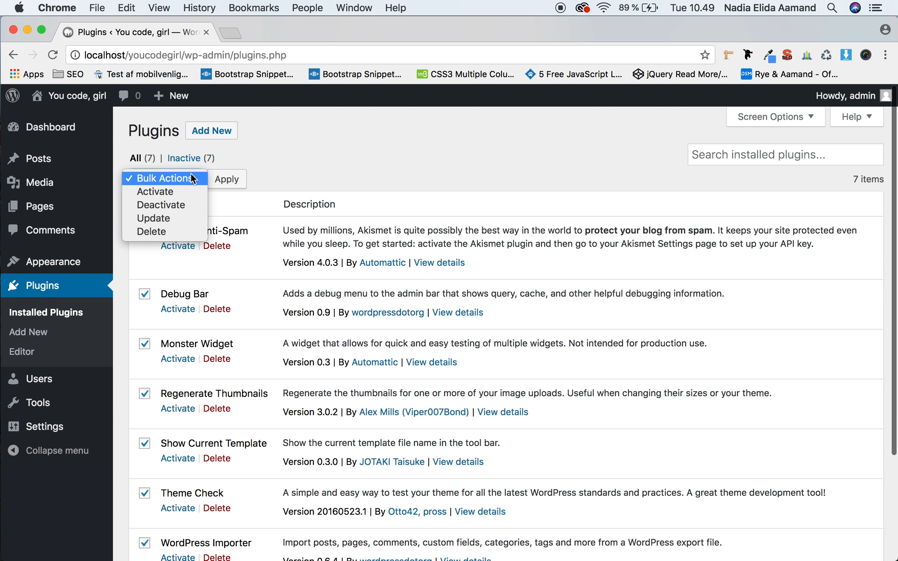
click(171, 189)
click(233, 180)
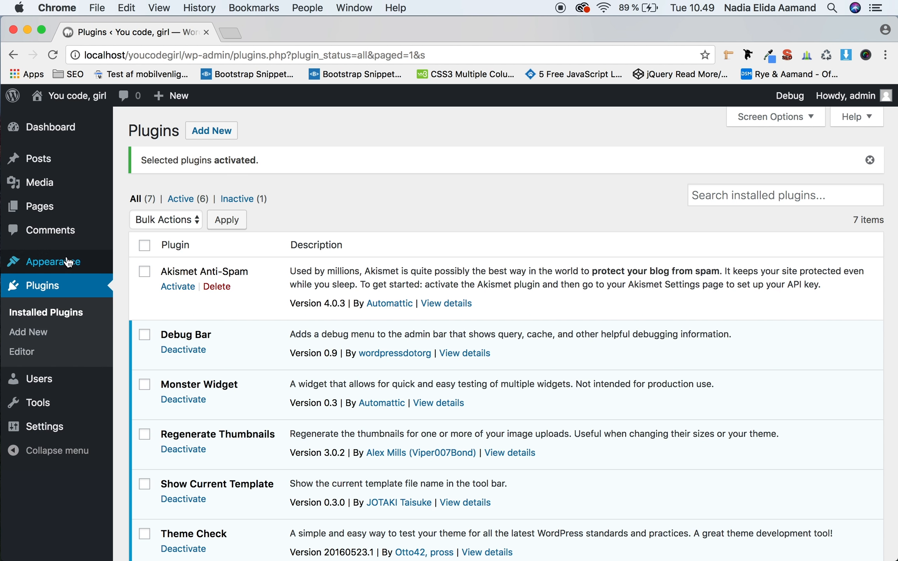
Step: Open the installed themes and activate the Youcodegirl theme
mouse_move(67, 265)
click(145, 270)
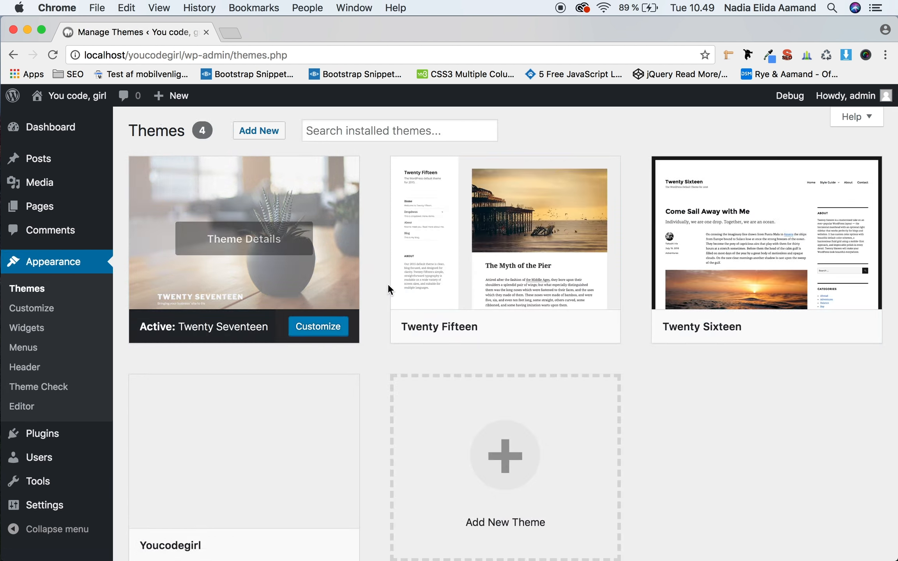
scroll(388, 283, down, 3)
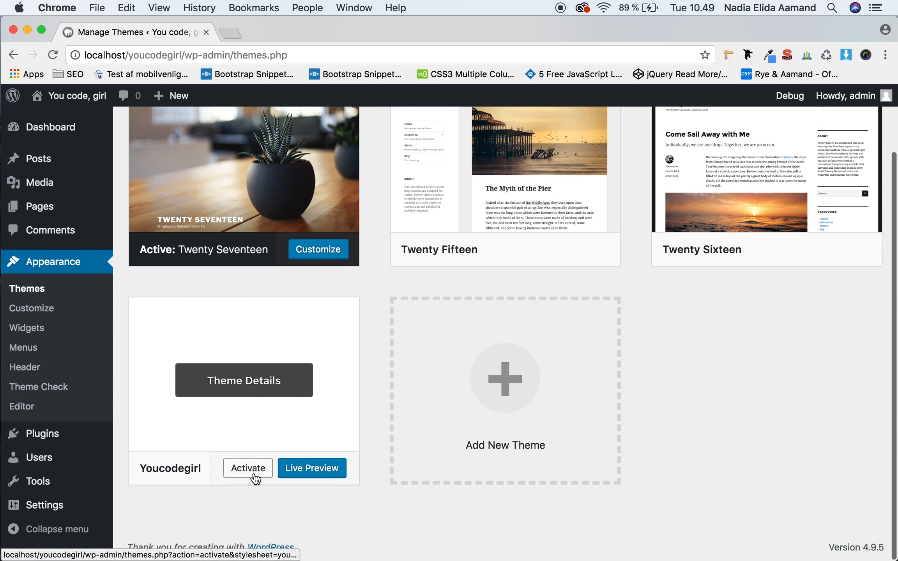
click(251, 473)
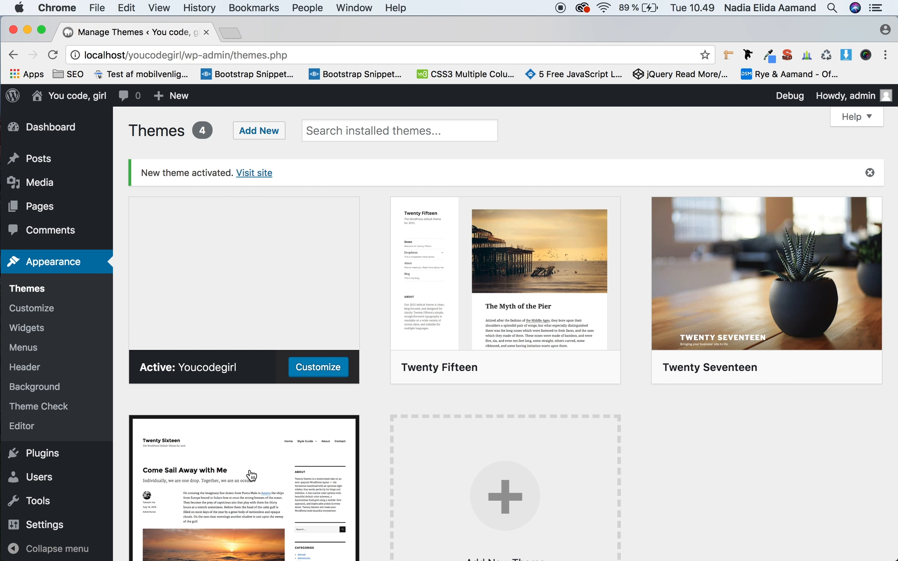
Step: Open the site's import tools and run the WordPress importer
mouse_move(39, 507)
click(157, 475)
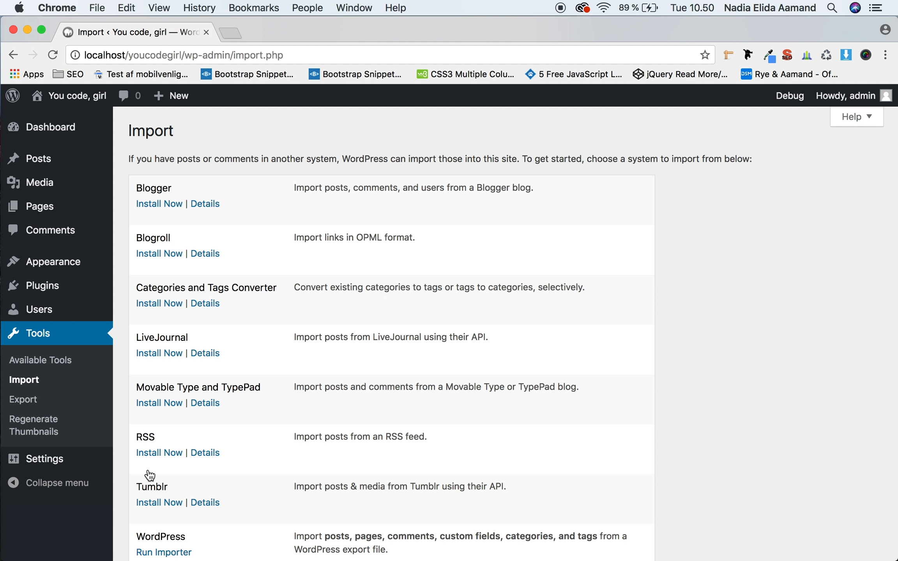
scroll(219, 489, down, 5)
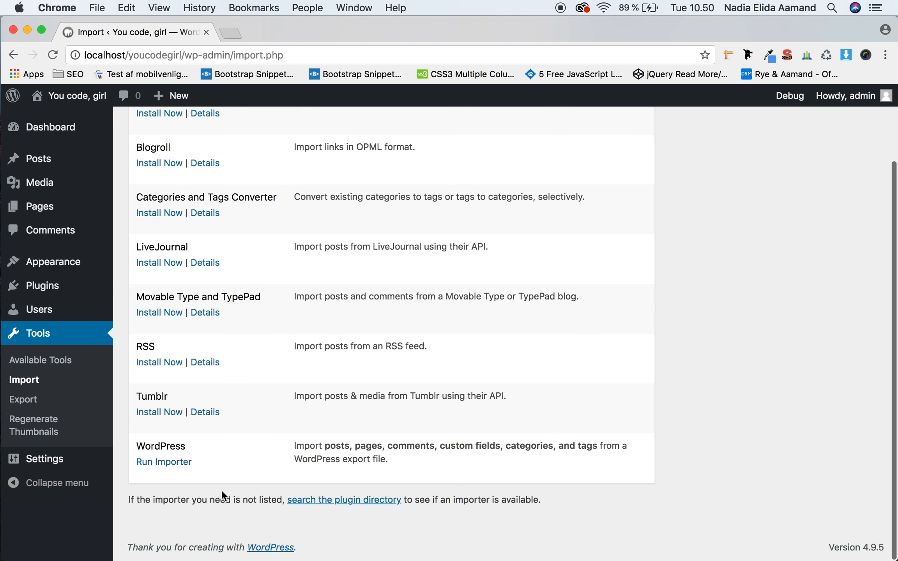
click(167, 463)
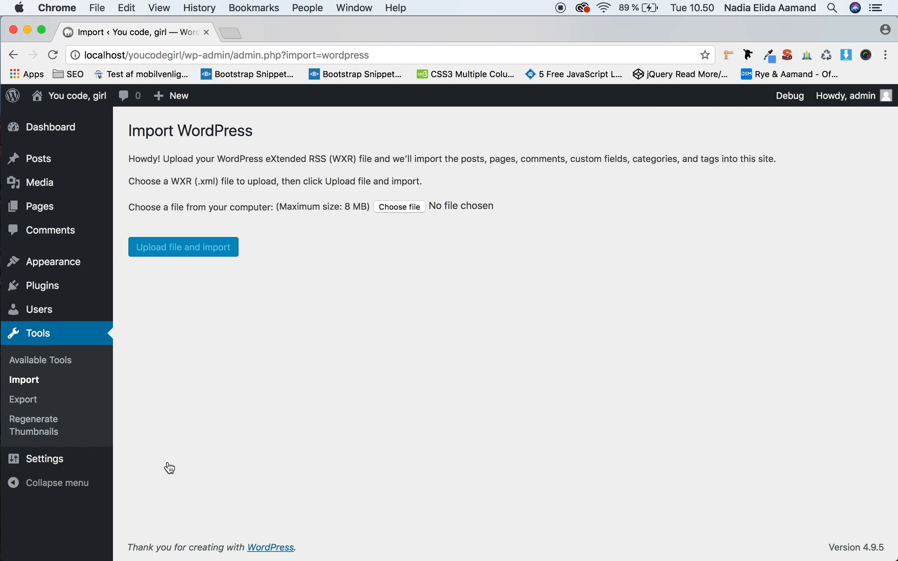
Step: Search Google for "theme unit test" in a new browser tab and open the WordPress Codex result
click(231, 33)
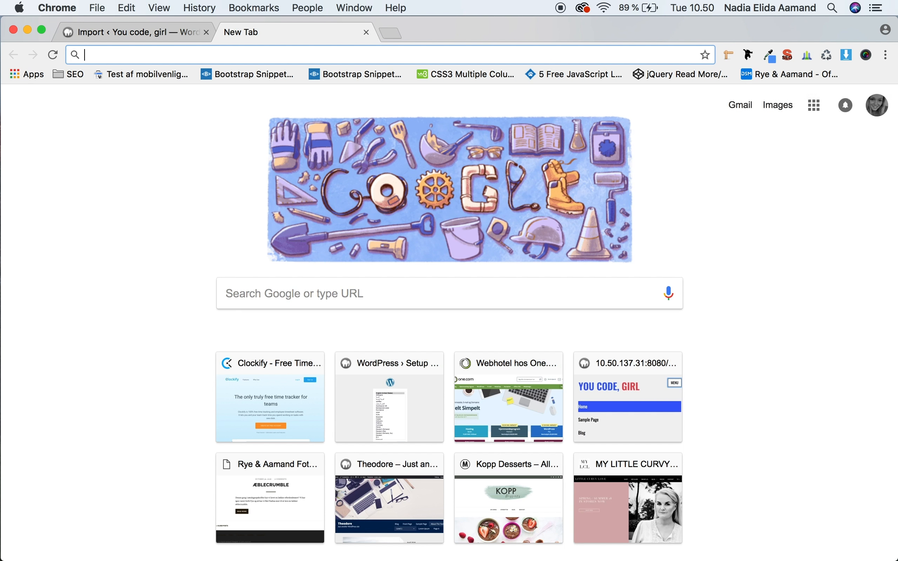
text(theme inot)
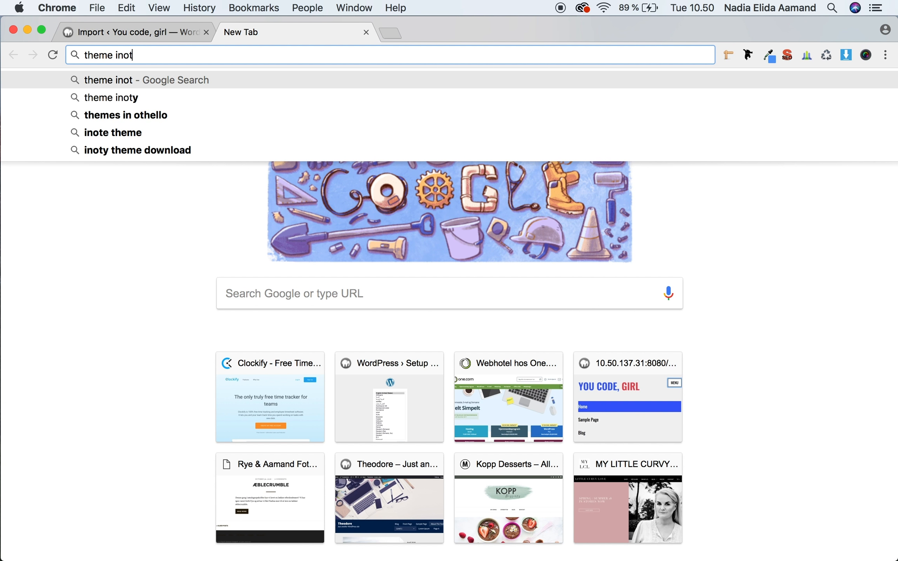
key(BackSpace)
key(BackSpace)
key(BackSpace)
key(BackSpace)
text(unit)
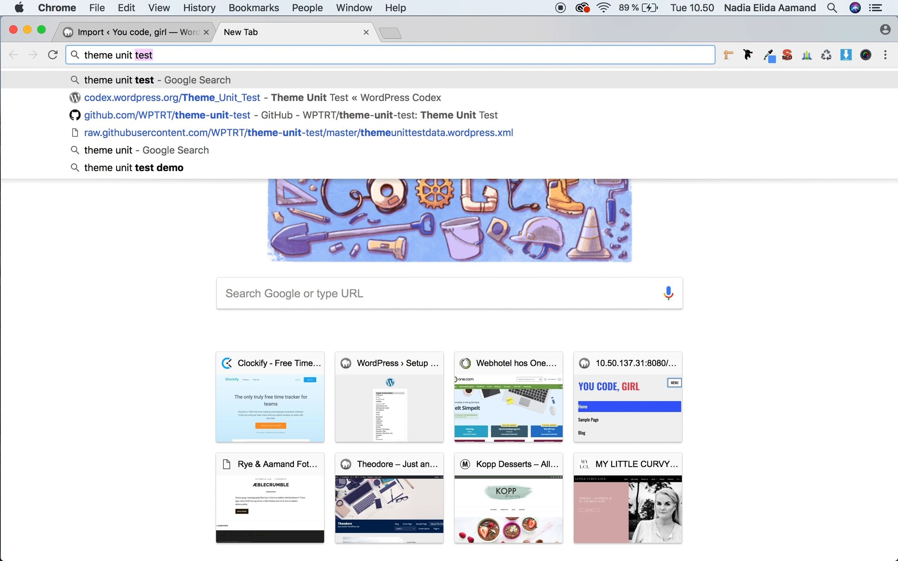
key(Return)
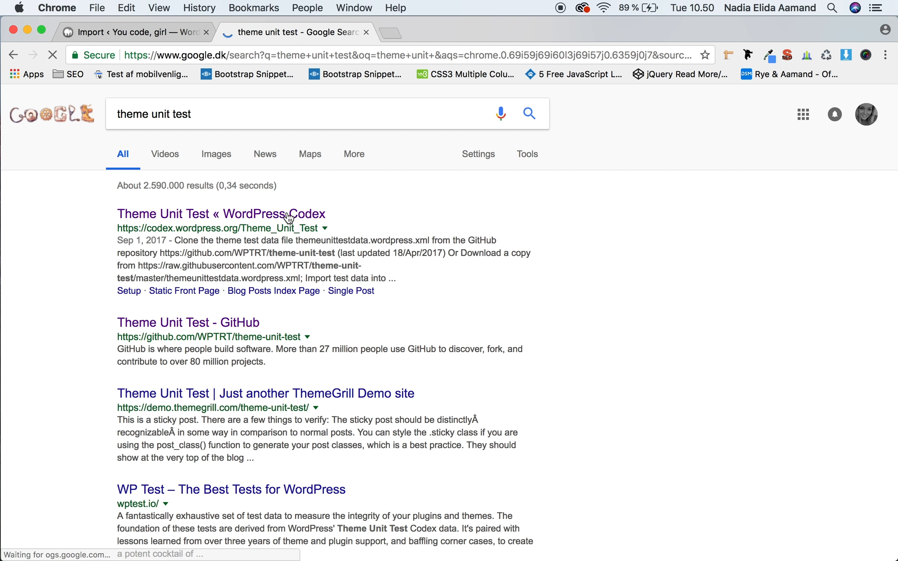
click(278, 214)
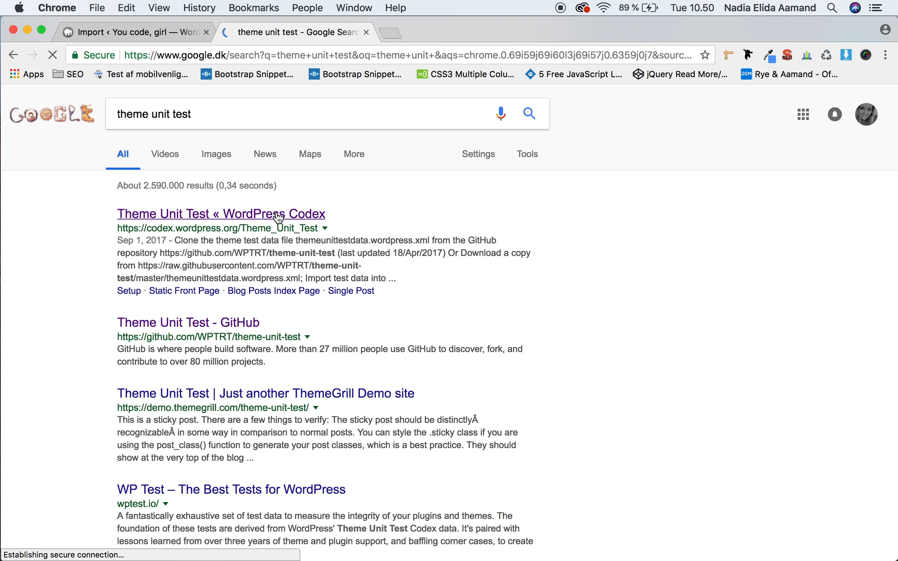
Step: Open the WPTRT/theme-unit-test GitHub repository linked in the Codex setup instructions and download it as a ZIP
scroll(217, 330, down, 5)
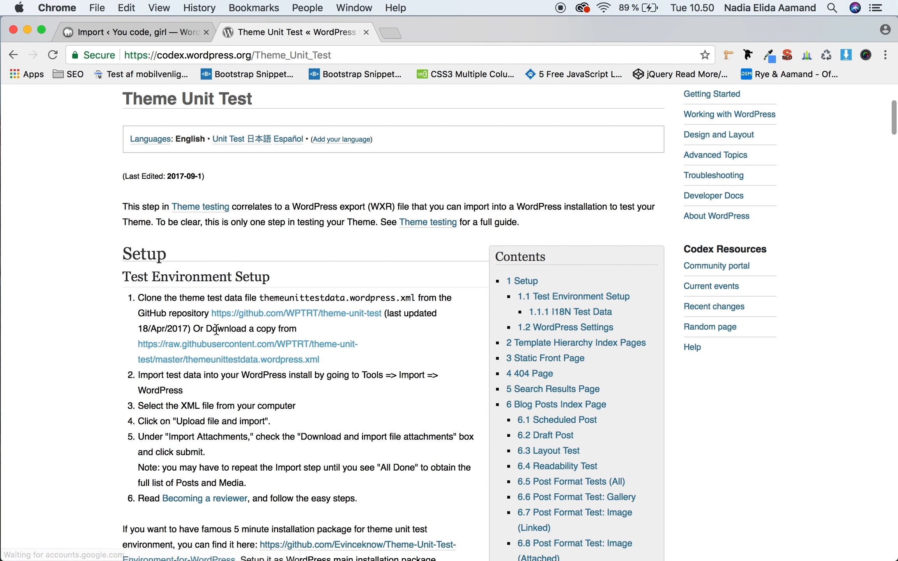
click(271, 316)
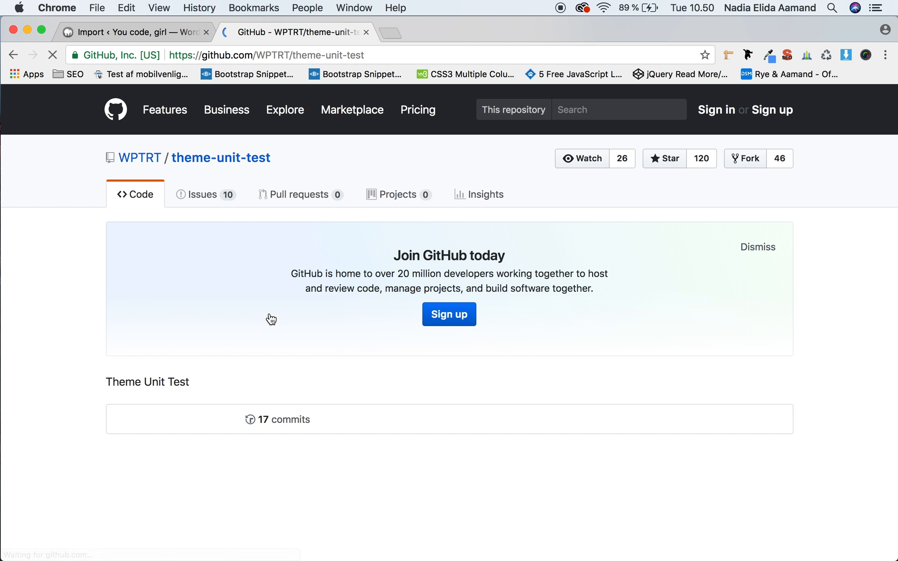
scroll(618, 331, down, 4)
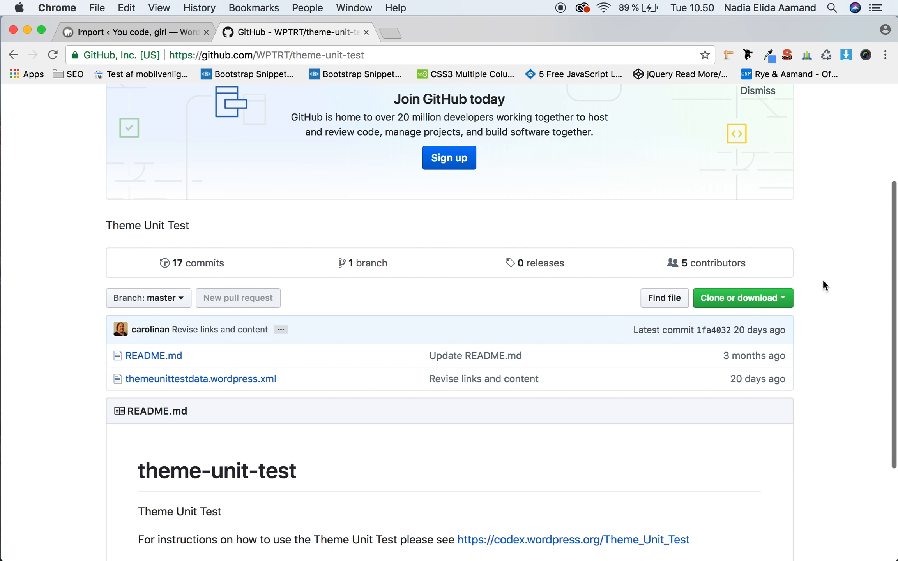
click(778, 297)
click(726, 413)
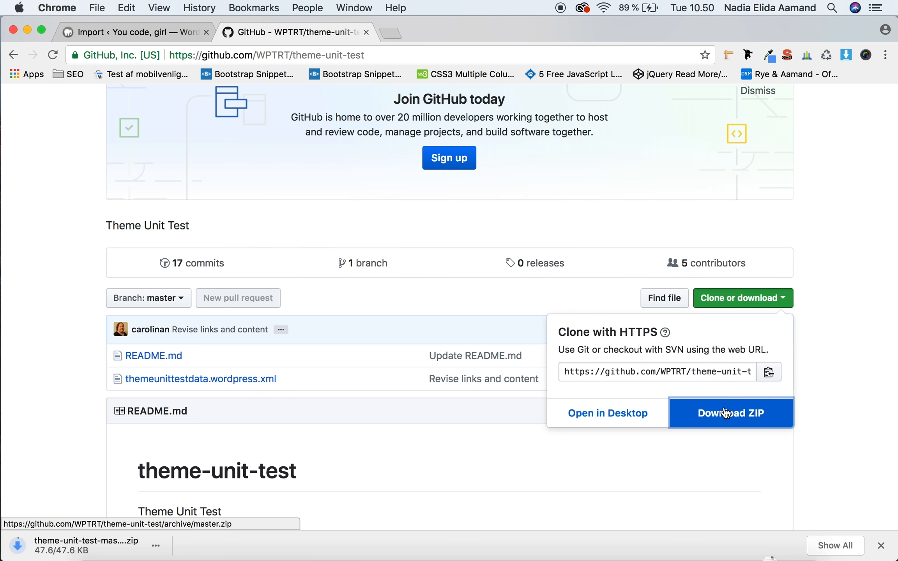
Step: Extract the downloaded theme-unit-test-master.zip and move themeunittestdata.wordpress.xml from its folder to the Desktop
click(882, 547)
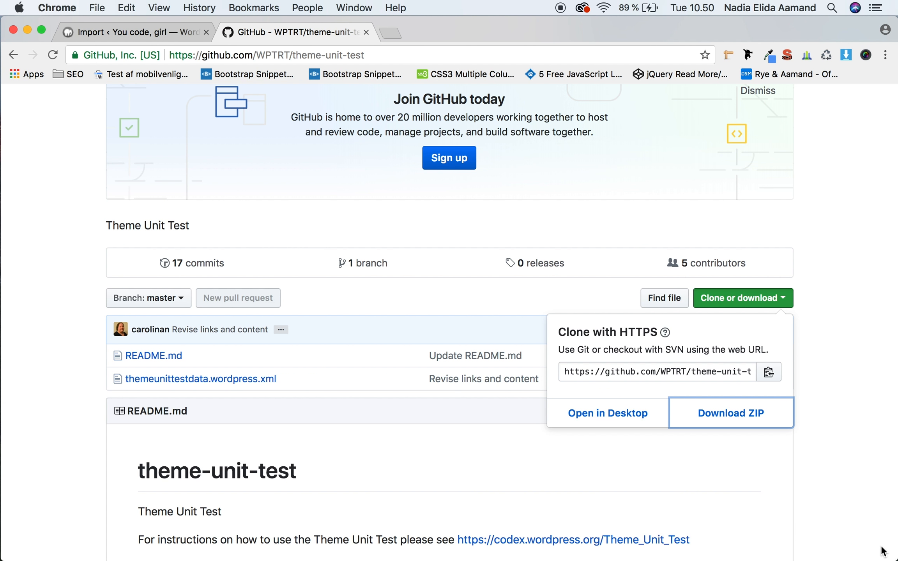
click(771, 540)
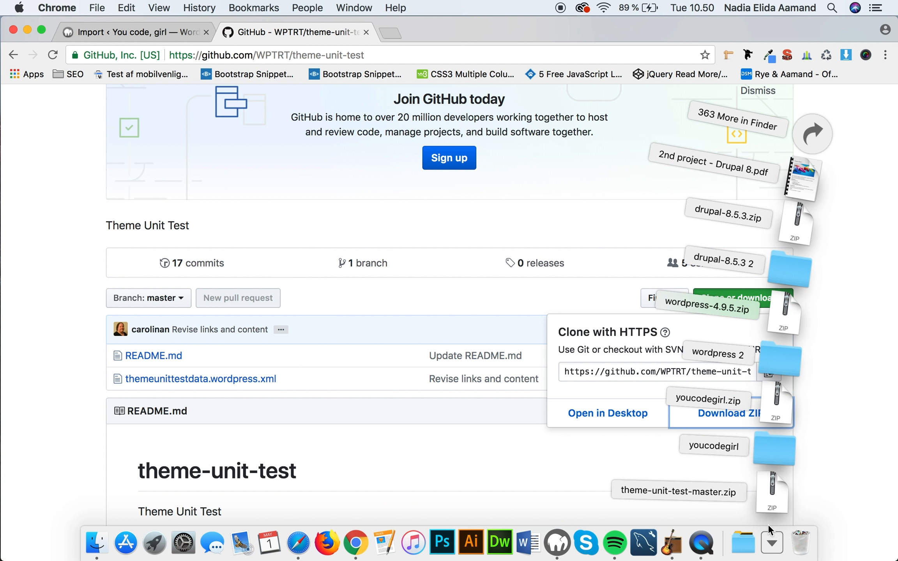
click(770, 504)
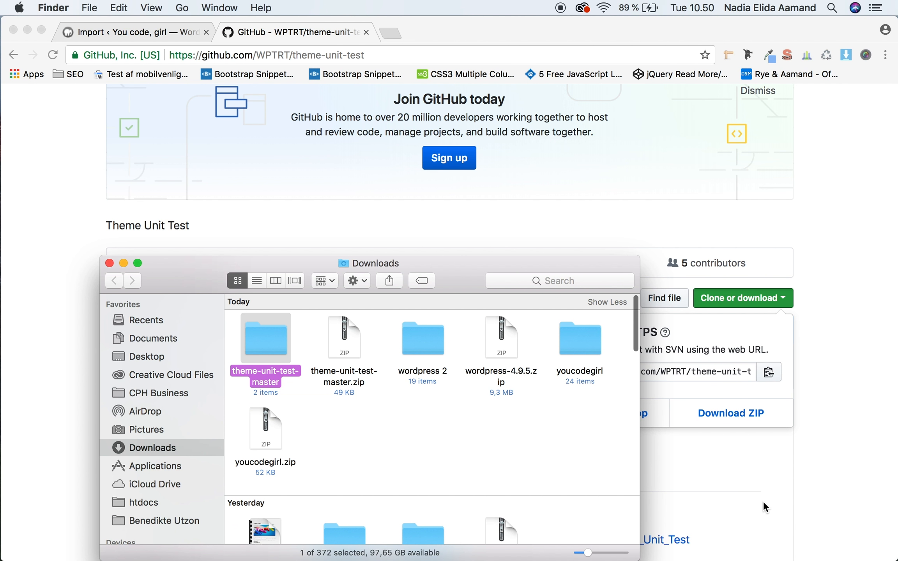
double_click(271, 334)
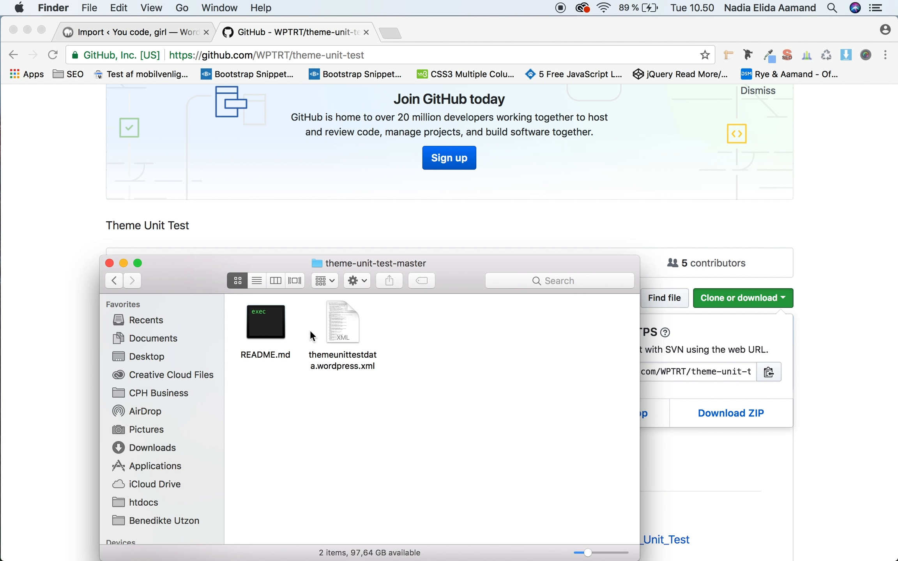
click(352, 331)
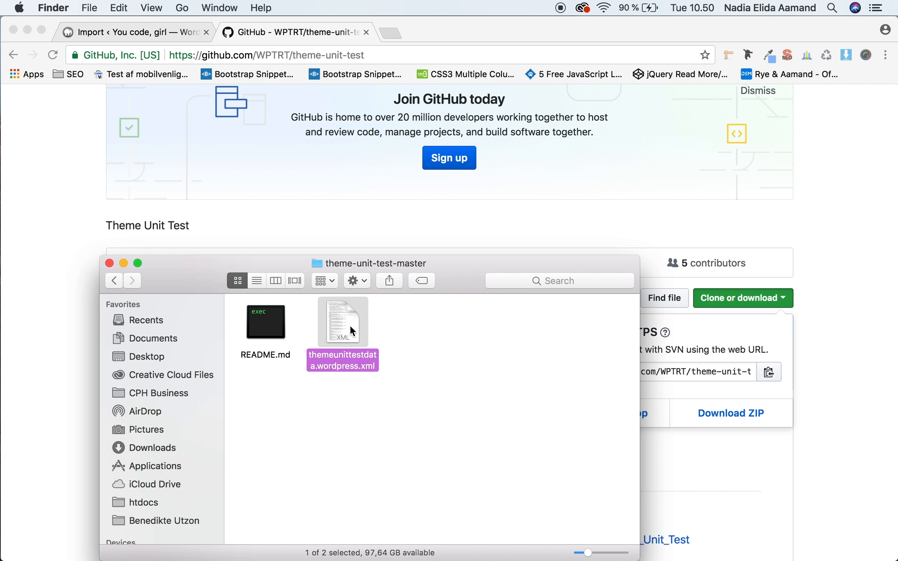
drag(352, 331, 160, 356)
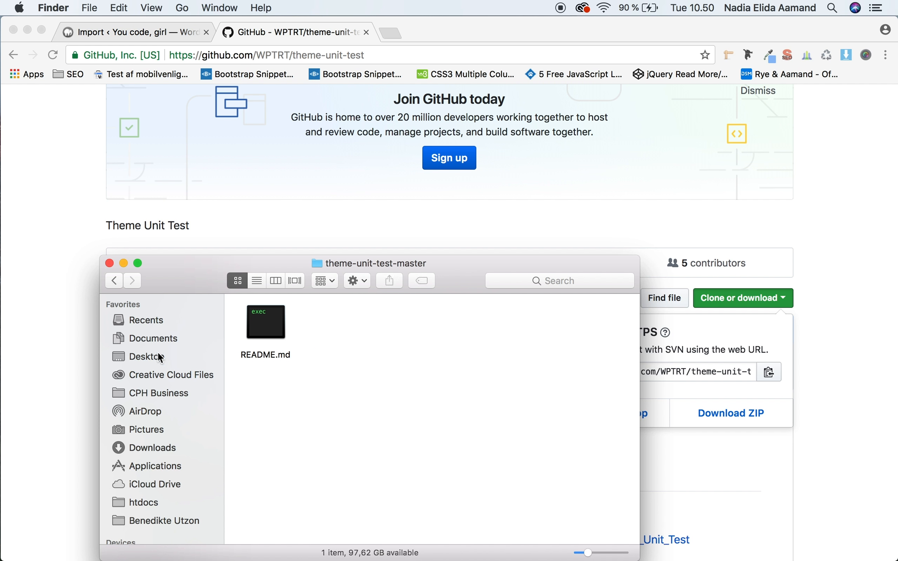
Step: Return to the WordPress importer in the browser and upload themeunittestdata.wordpress.xml from the Desktop for import
click(48, 316)
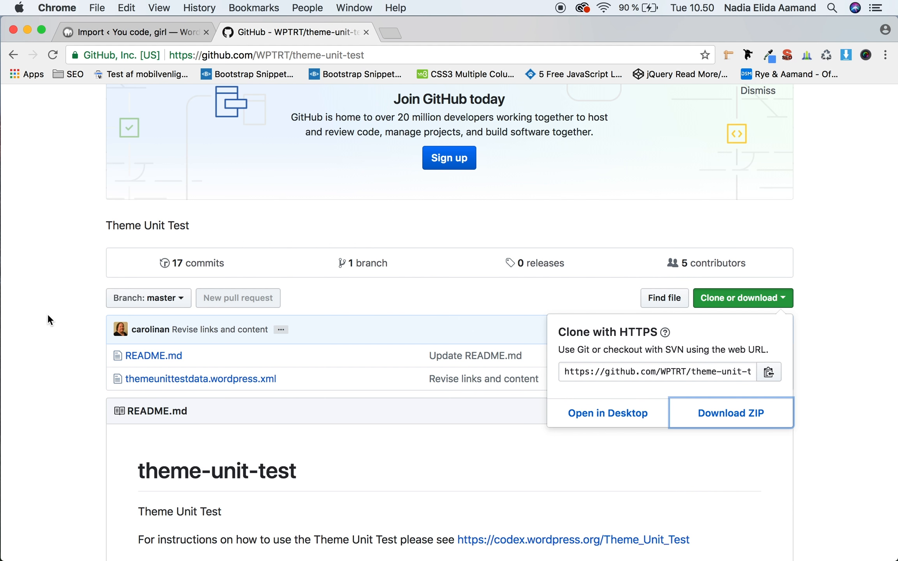
key(XF86AudioMute)
click(168, 30)
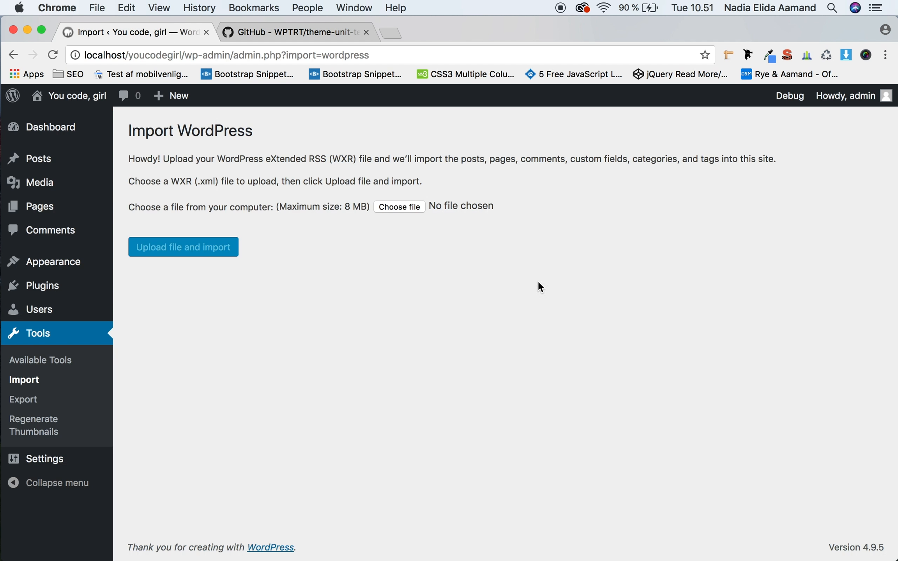
click(399, 207)
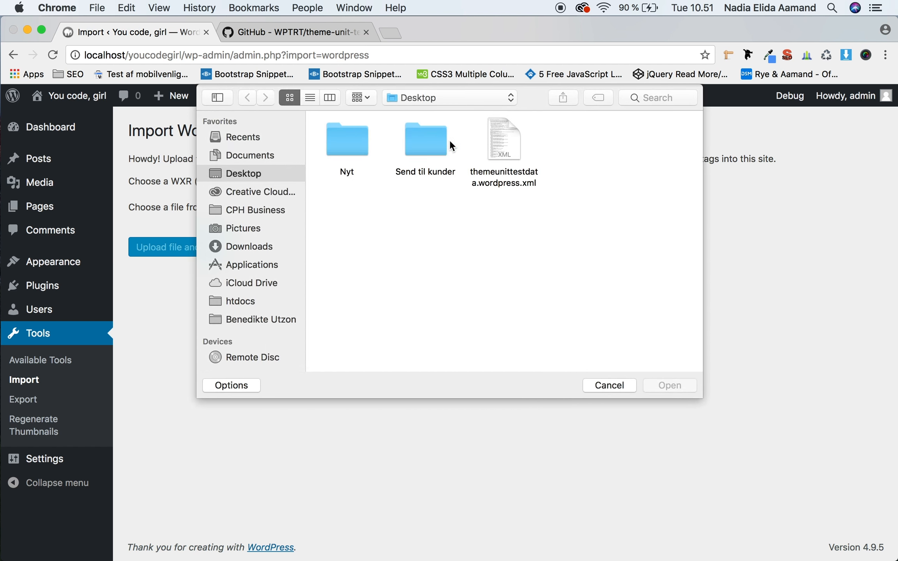
click(513, 139)
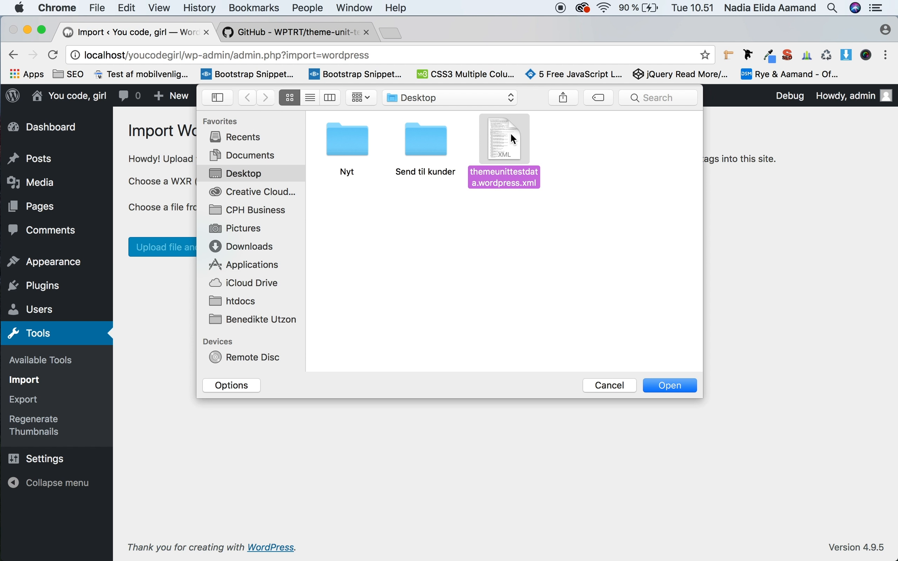
click(692, 390)
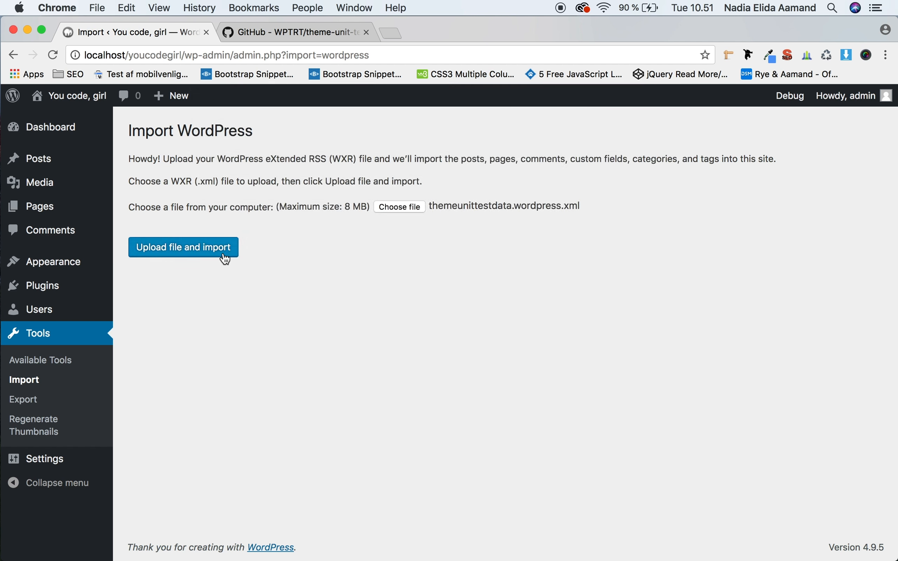
click(226, 257)
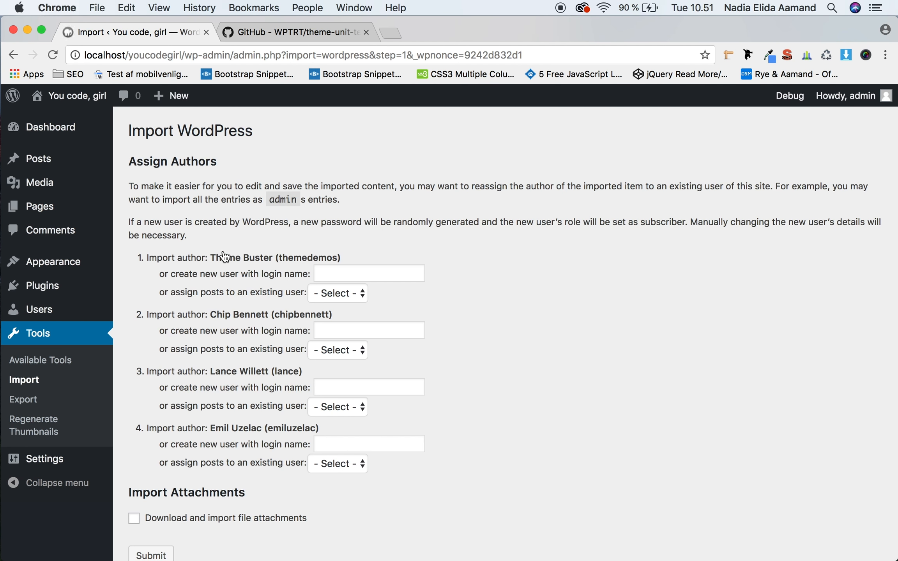
Step: Enable downloading and importing file attachments, leave the import authors unassigned, and submit the import
click(325, 295)
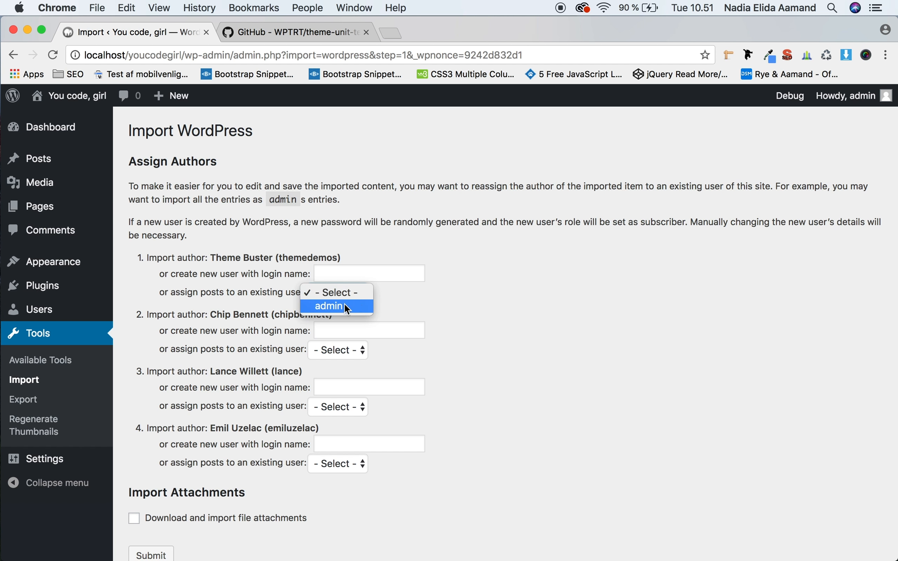
click(487, 311)
scroll(490, 401, down, 3)
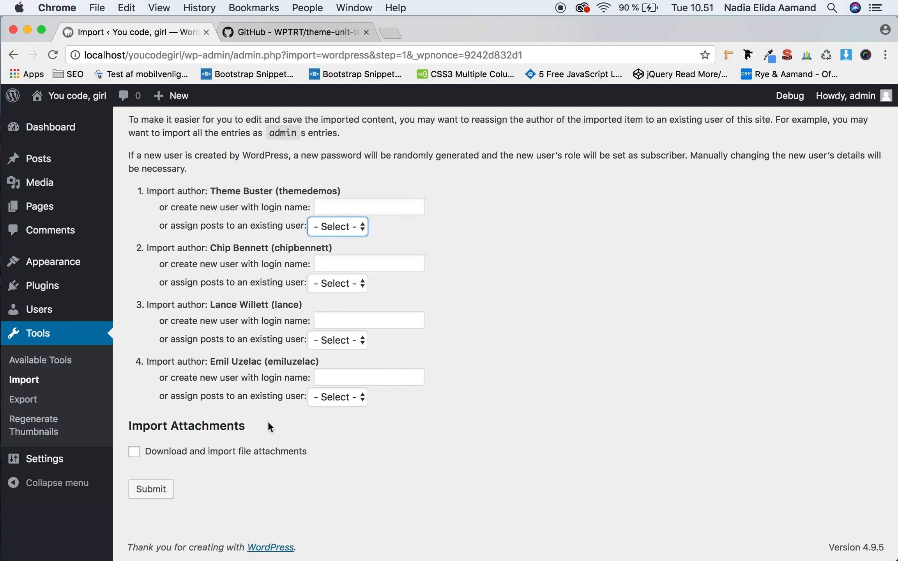
click(133, 452)
click(151, 491)
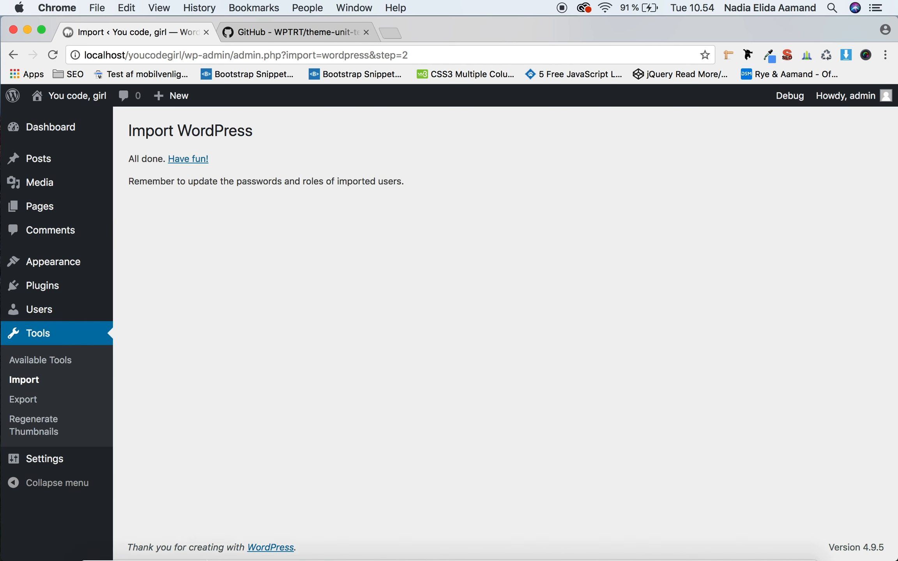
Step: Switch to the Finder window showing the youcodegirl site folder and open wp-config.php in Dreamweaver
key(ctrl+Up)
click(308, 168)
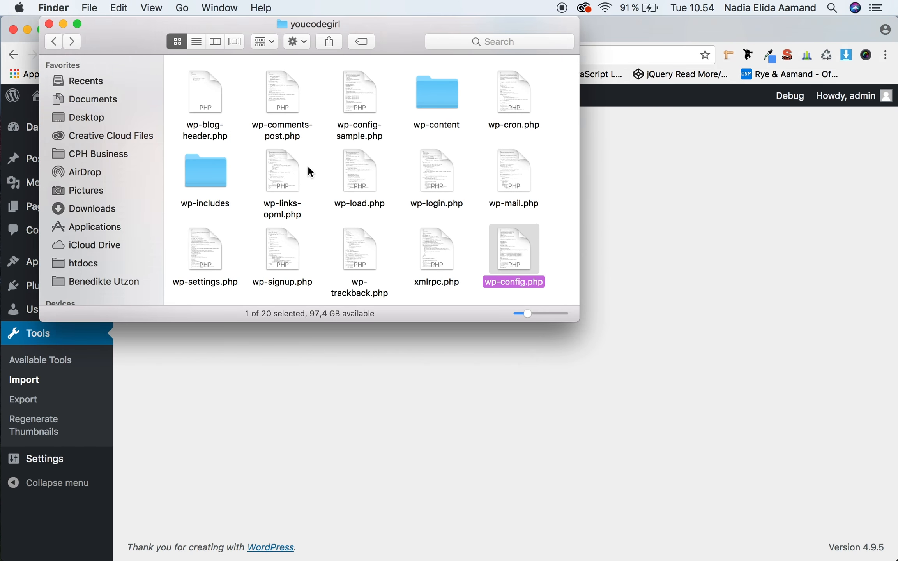
double_click(525, 244)
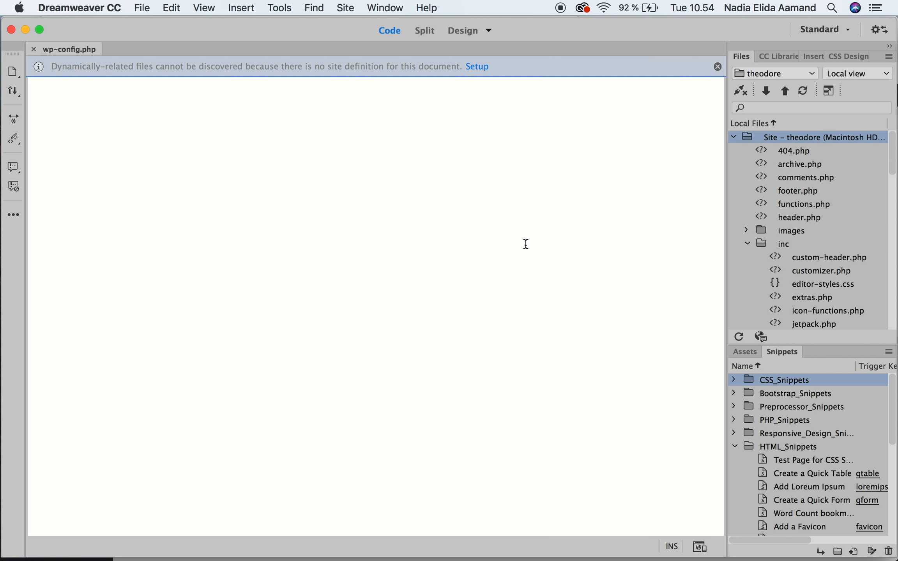
mouse_move(298, 551)
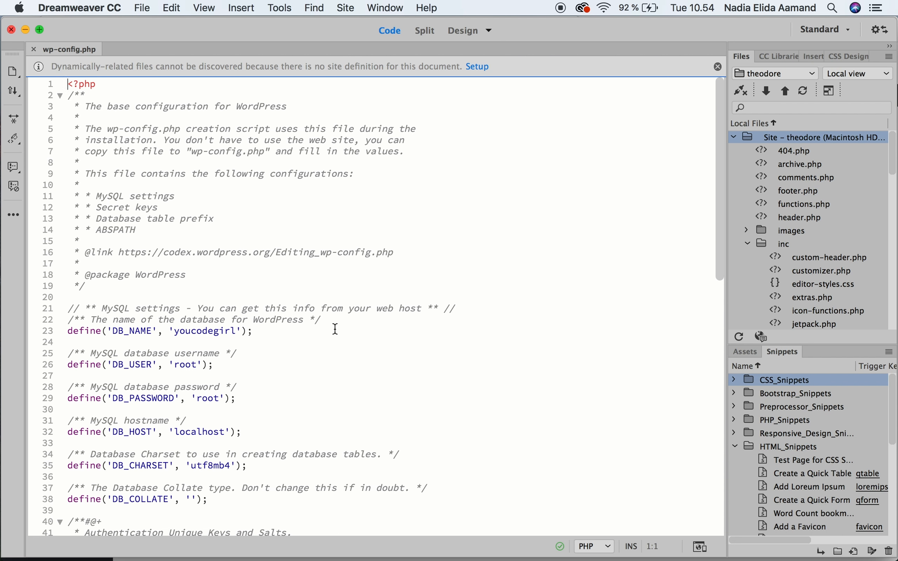
Step: Set the WP_DEBUG constant to true in wp-config.php and save the file
scroll(335, 328, down, 10)
drag(67, 417, 247, 420)
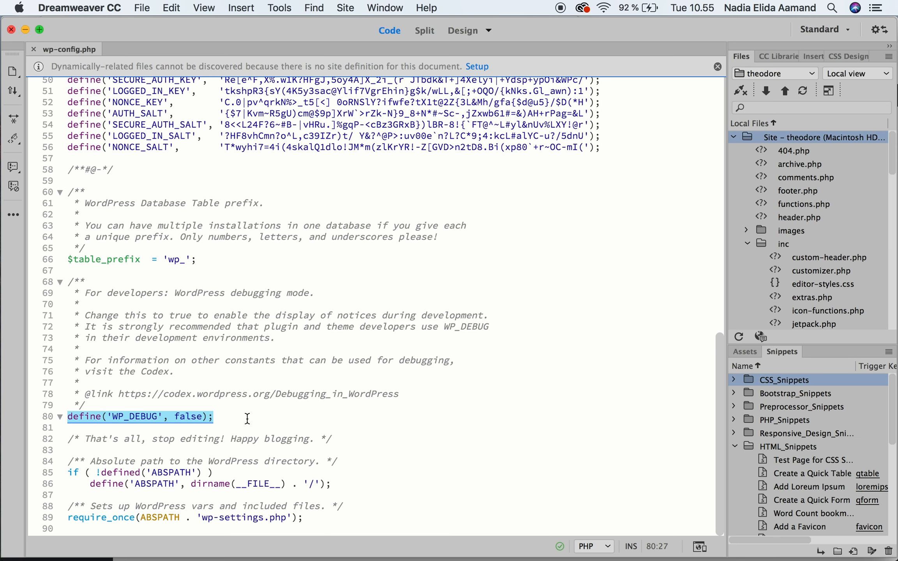
click(248, 419)
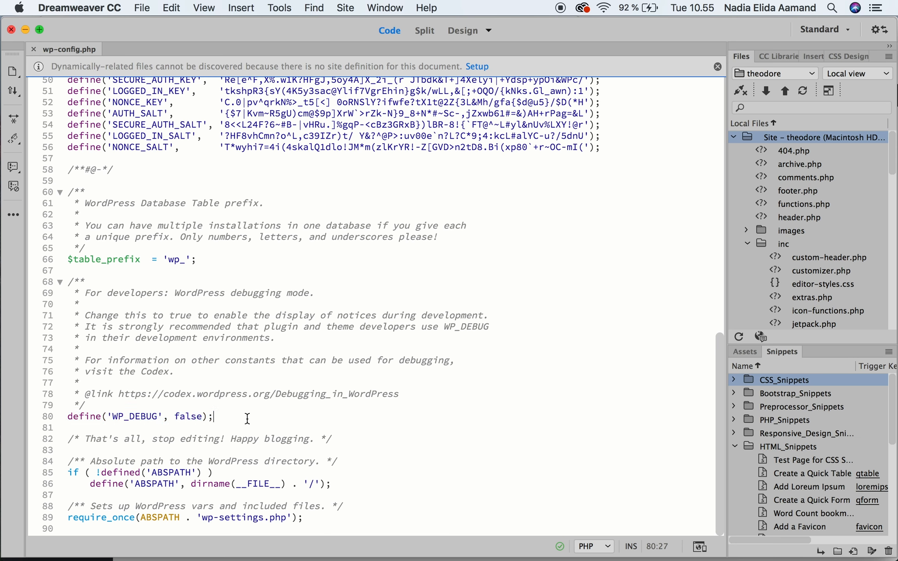
click(200, 412)
key(BackSpace)
key(BackSpace)
key(BackSpace)
key(BackSpace)
key(BackSpace)
text(true)
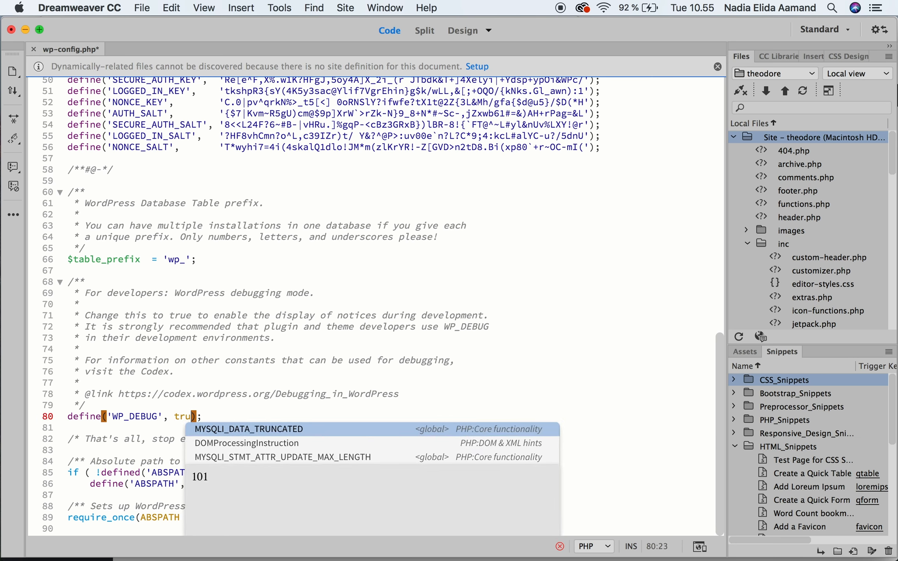
click(233, 412)
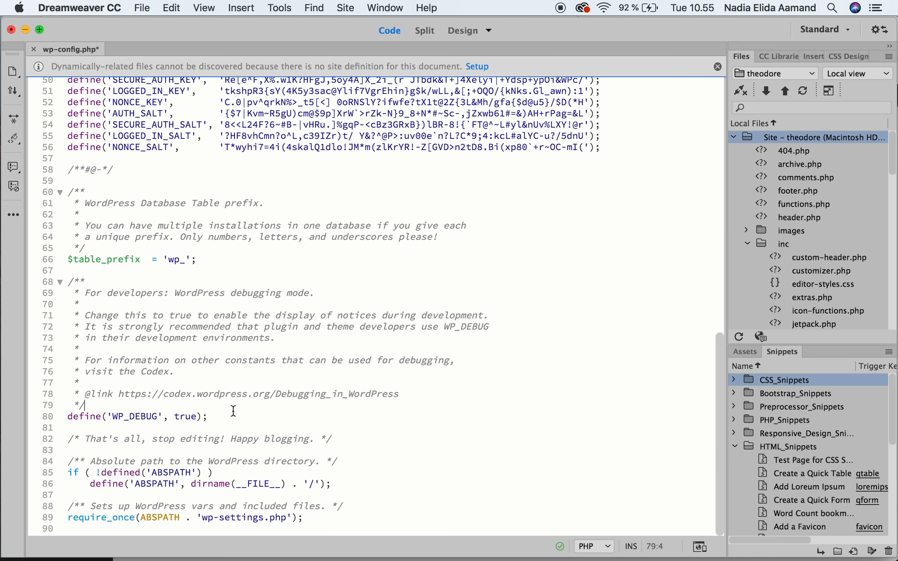
key(super+s)
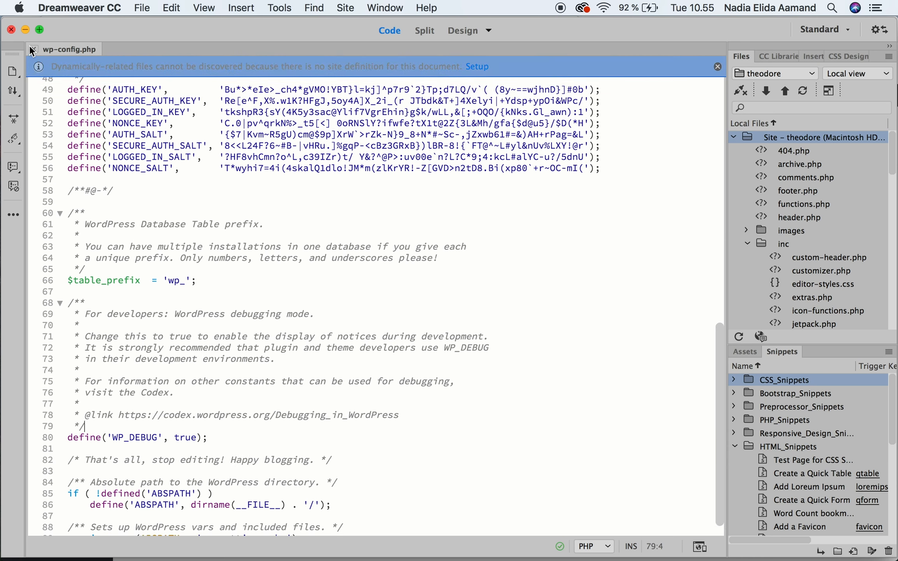